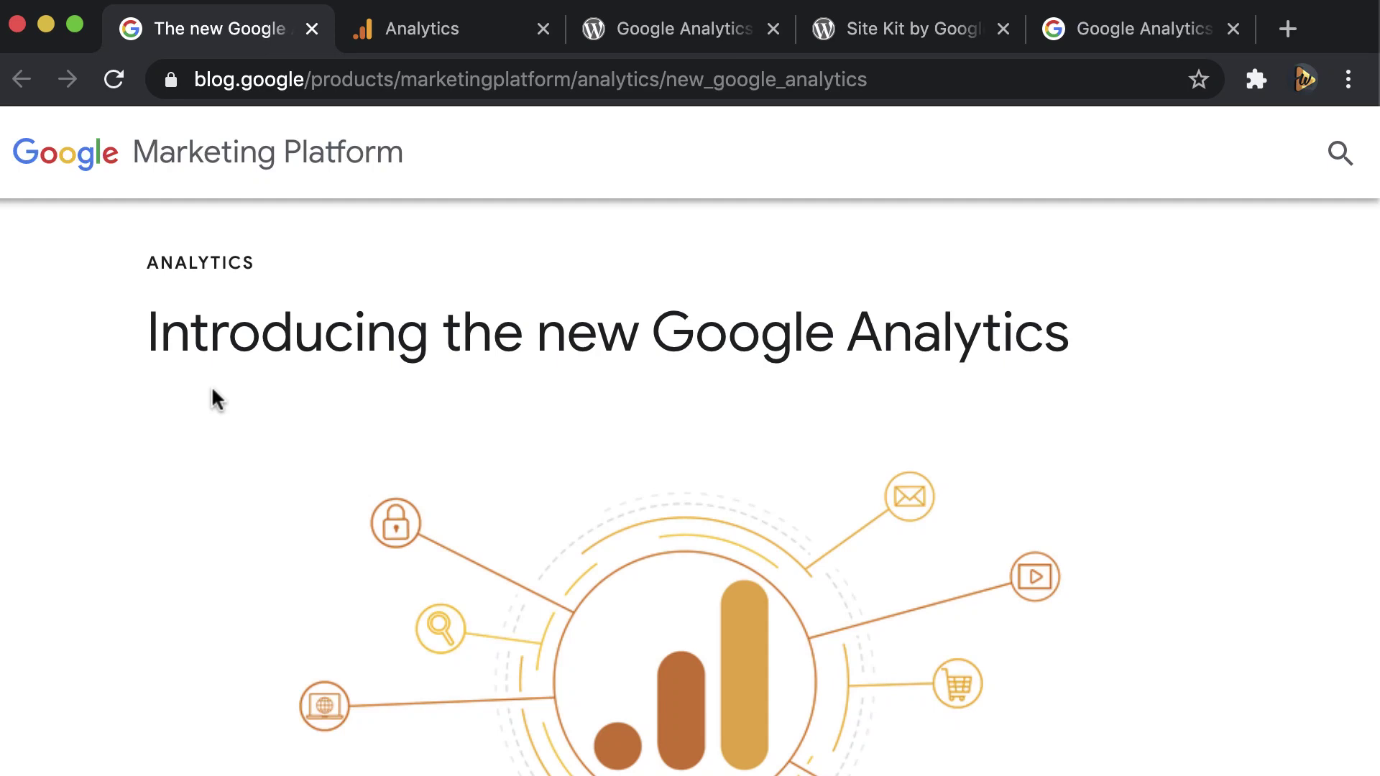
Highlight the article's publication date while scrolling through it.
scroll(210, 390, down, 7)
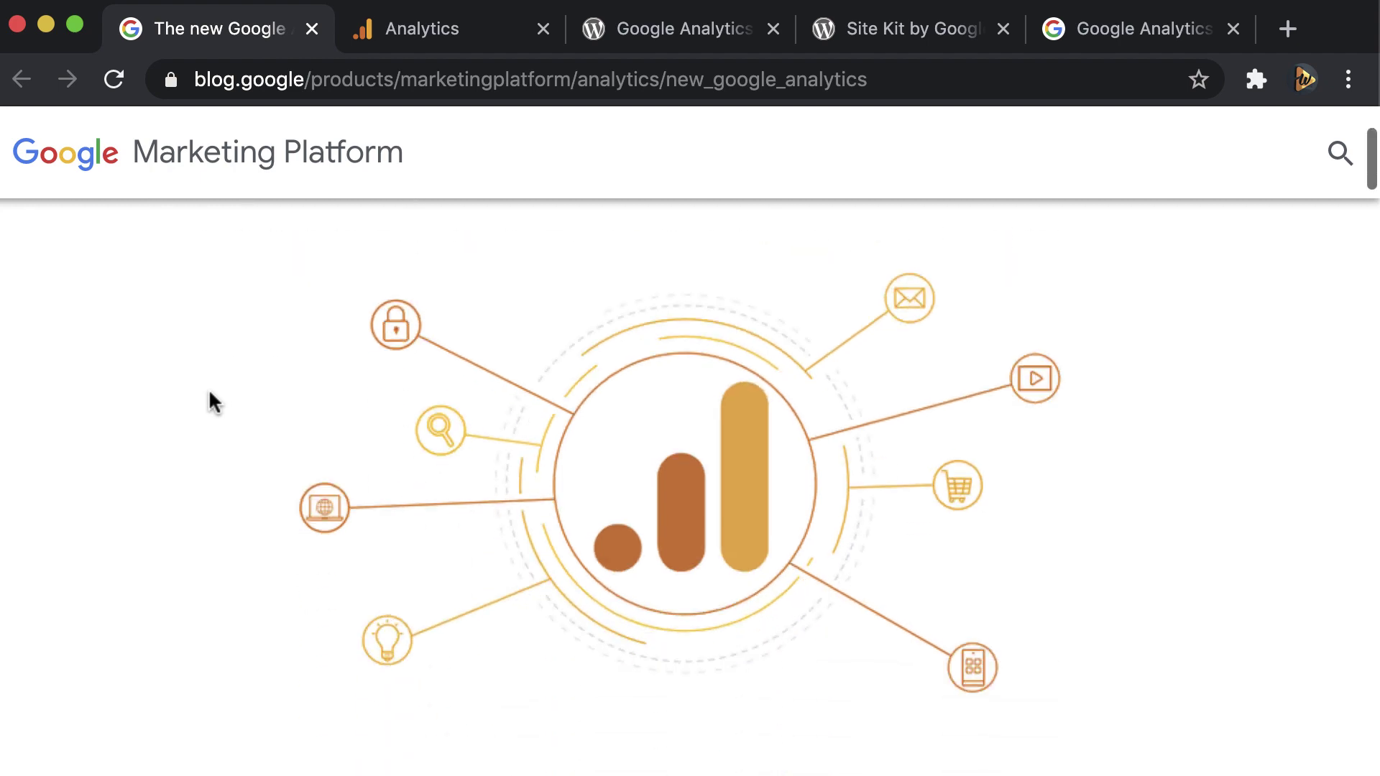
drag(338, 593, 457, 598)
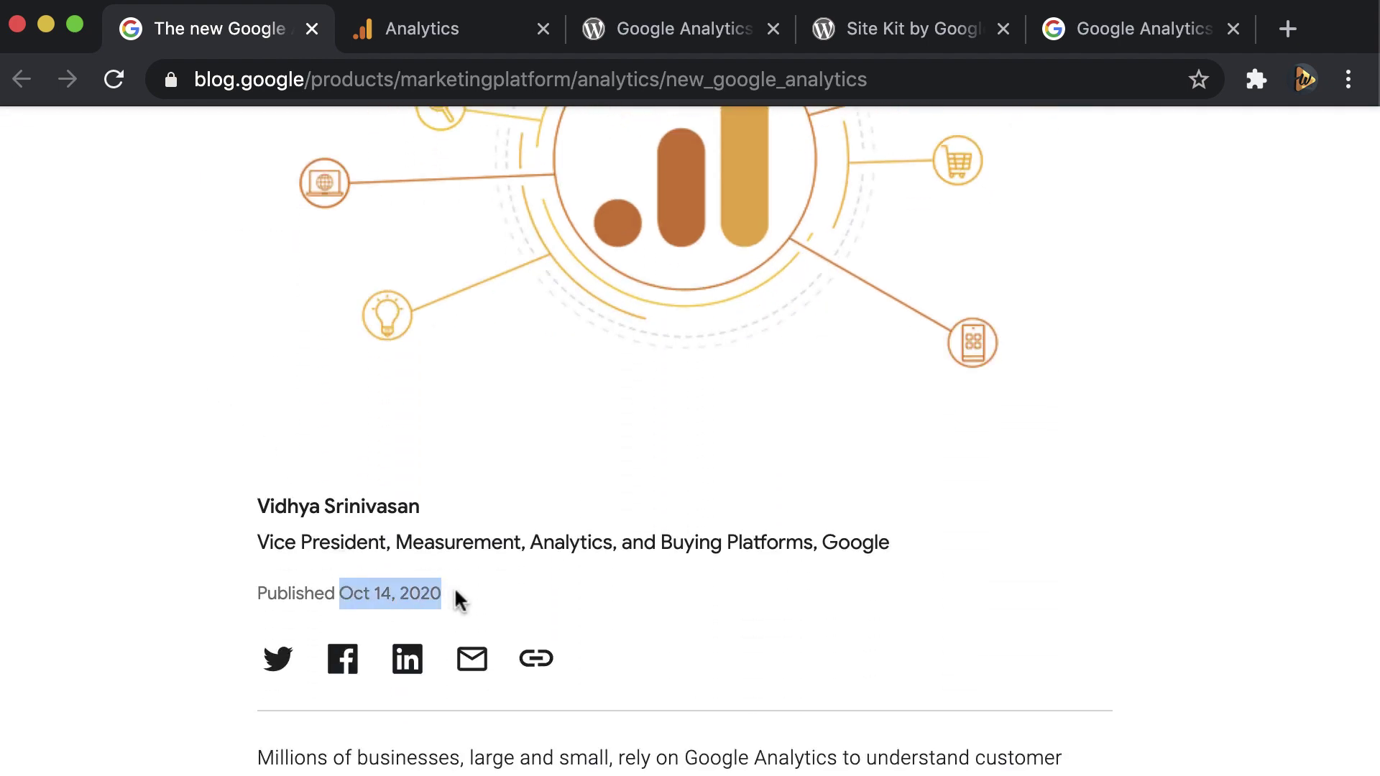
scroll(454, 587, up, 7)
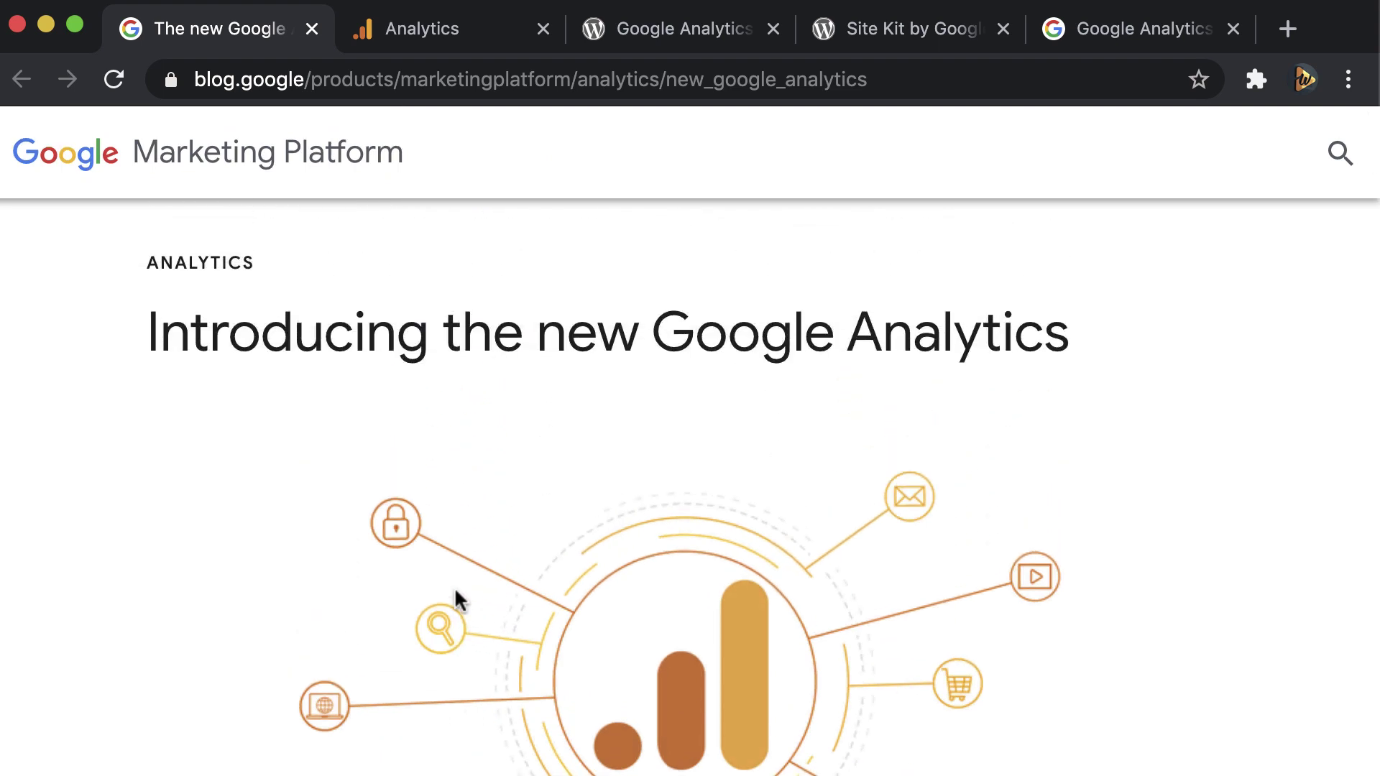
Open the My website web stream details from Data Streams and highlight its Tagging Instructions heading.
click(437, 45)
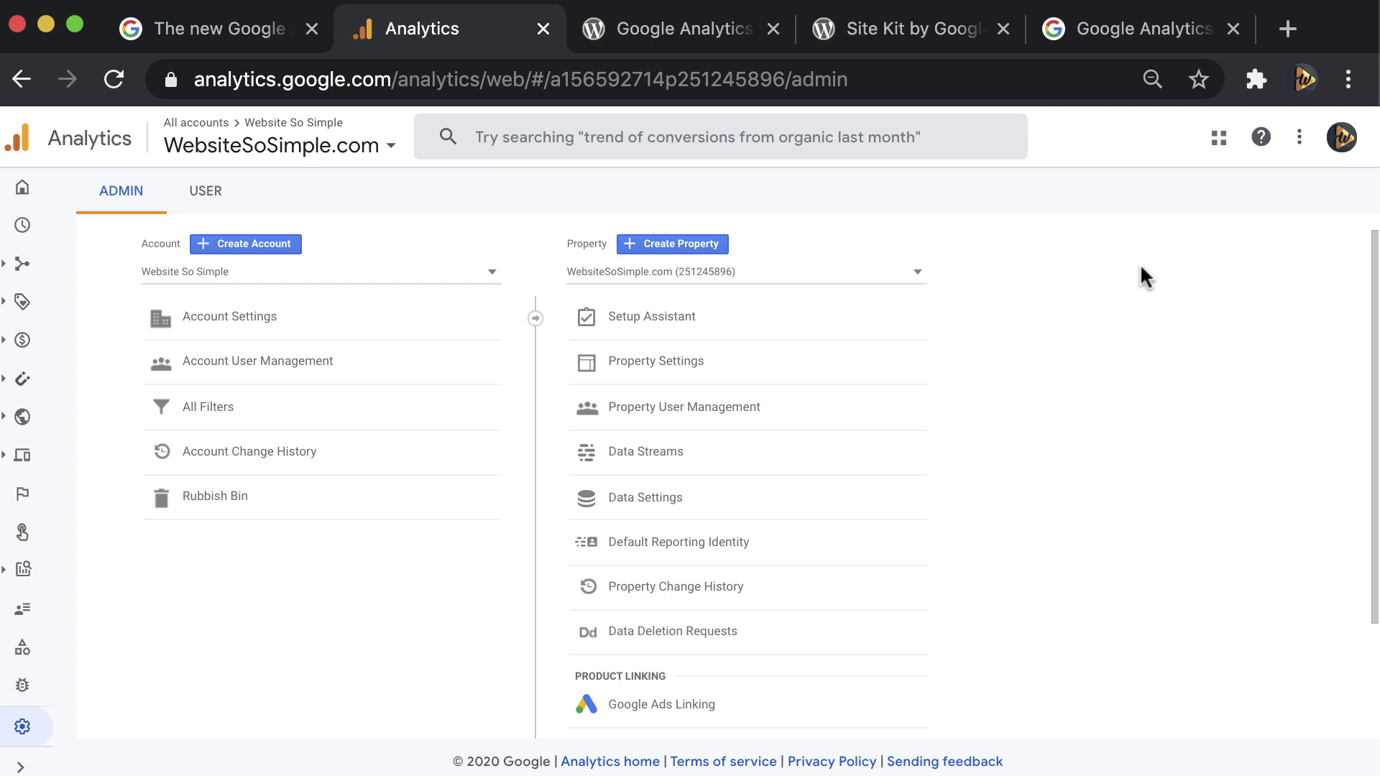
click(860, 450)
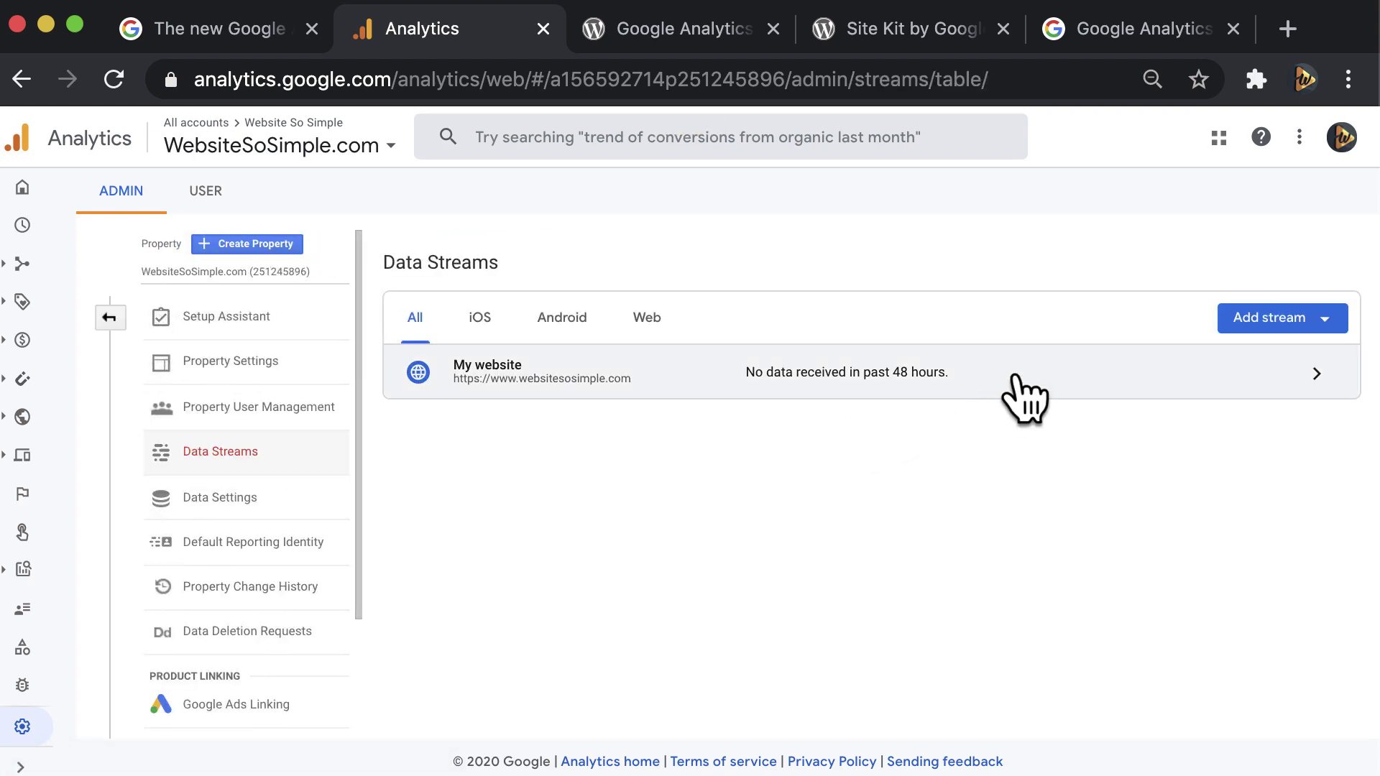
click(1014, 375)
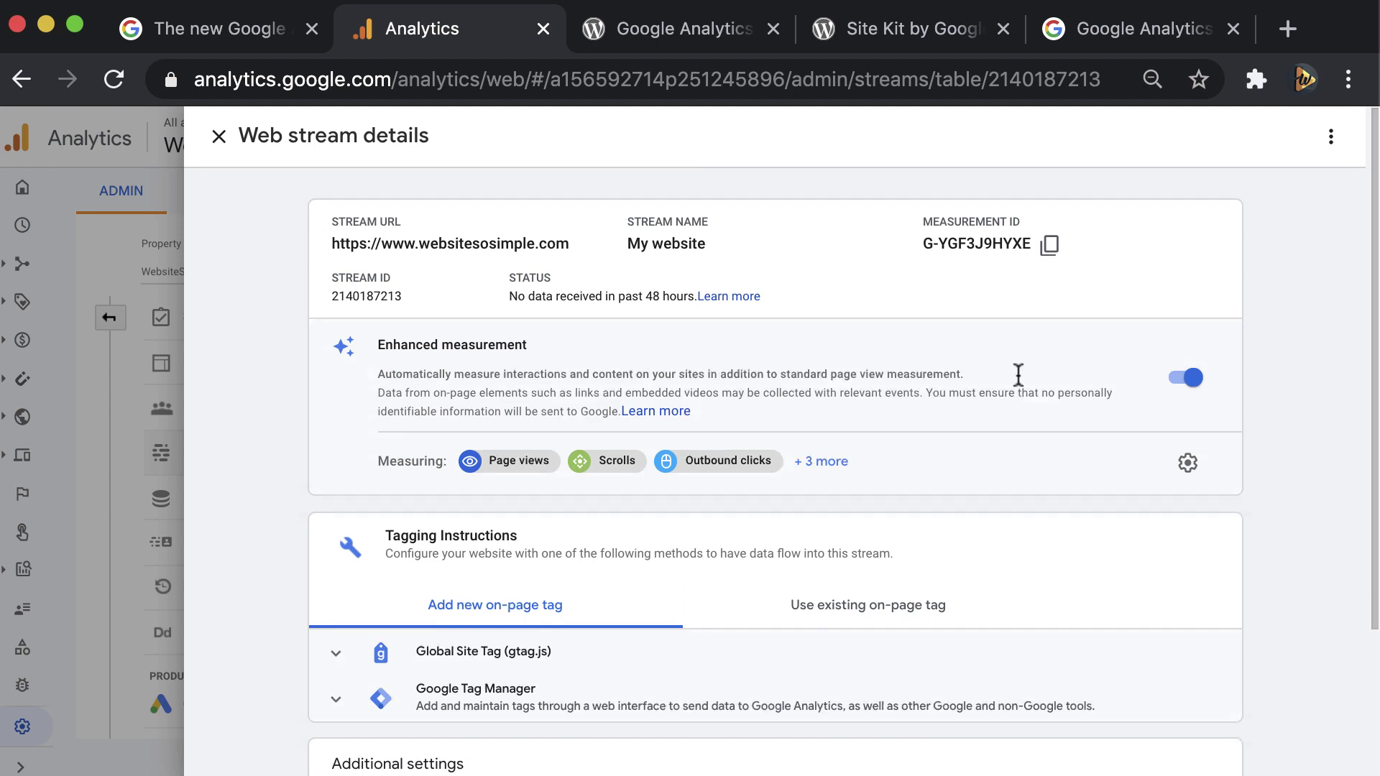
scroll(1016, 376, down, 3)
drag(389, 382, 513, 381)
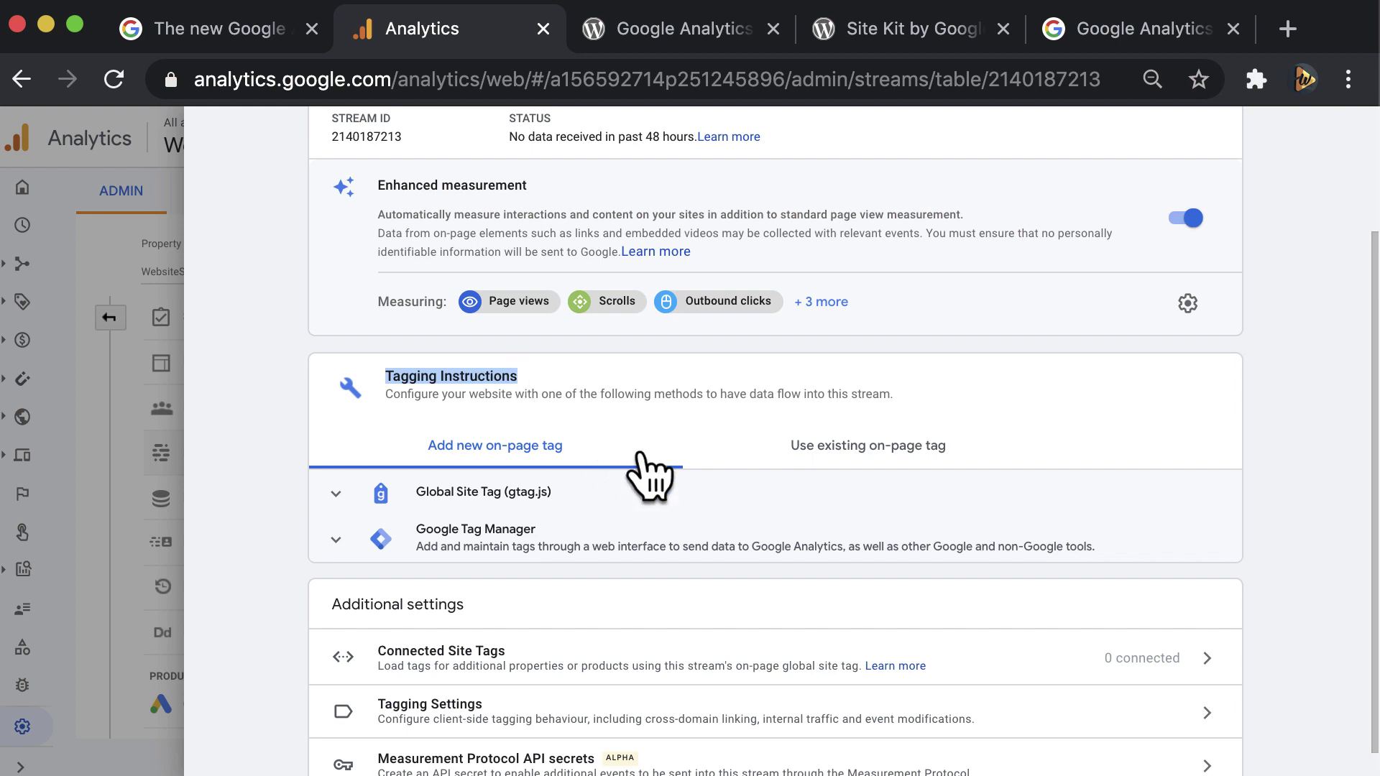
Expand and select the gtag.js global site tag snippet, then expand the Google Tag Manager option.
click(691, 509)
scroll(686, 503, down, 5)
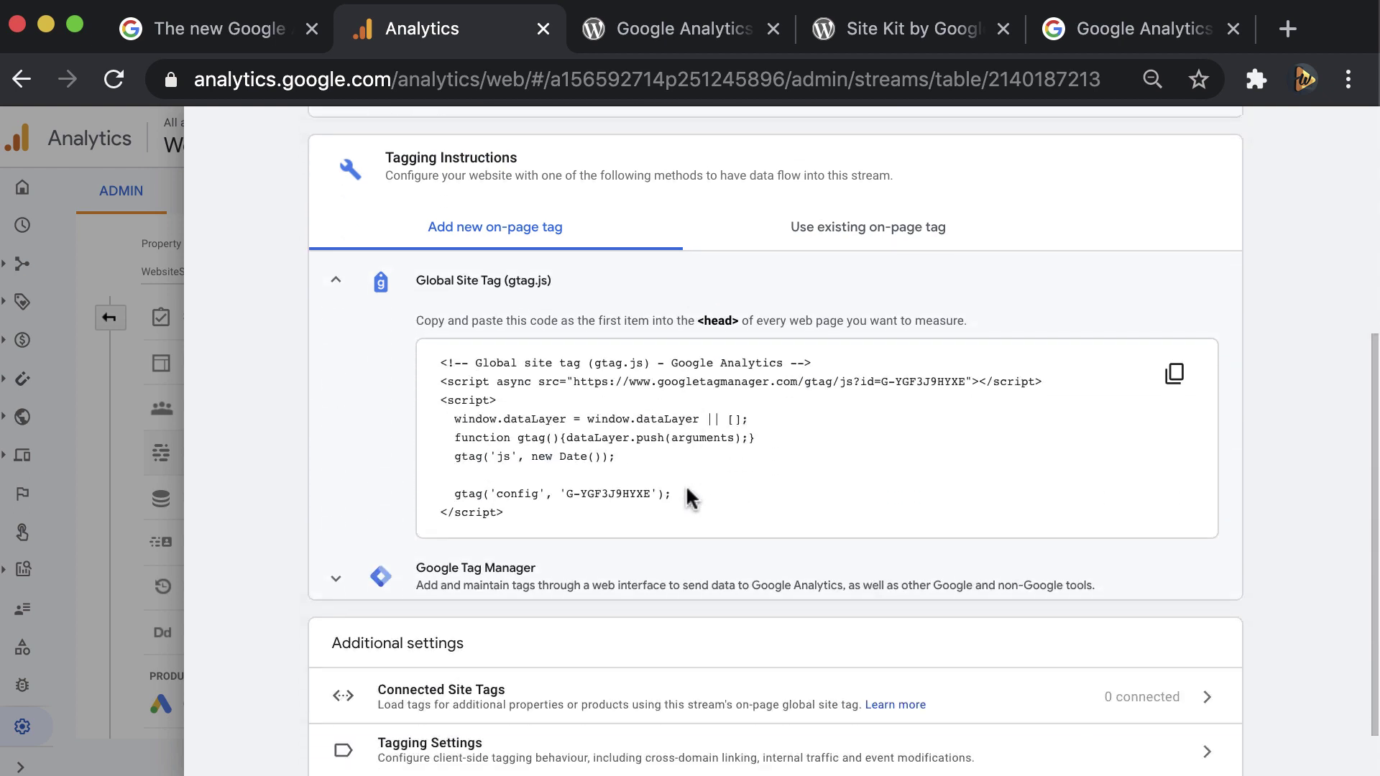
drag(500, 467, 431, 322)
scroll(427, 354, down, 1)
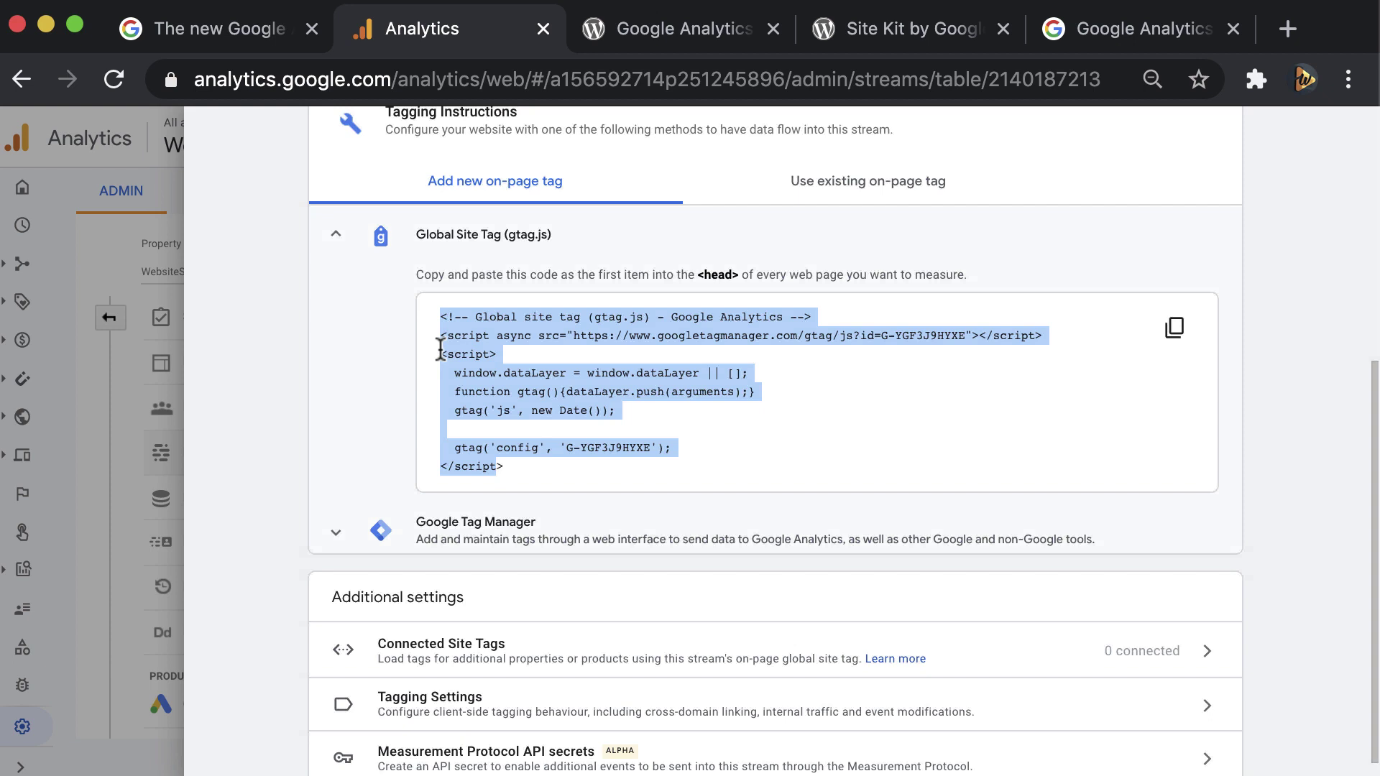
drag(560, 272, 965, 273)
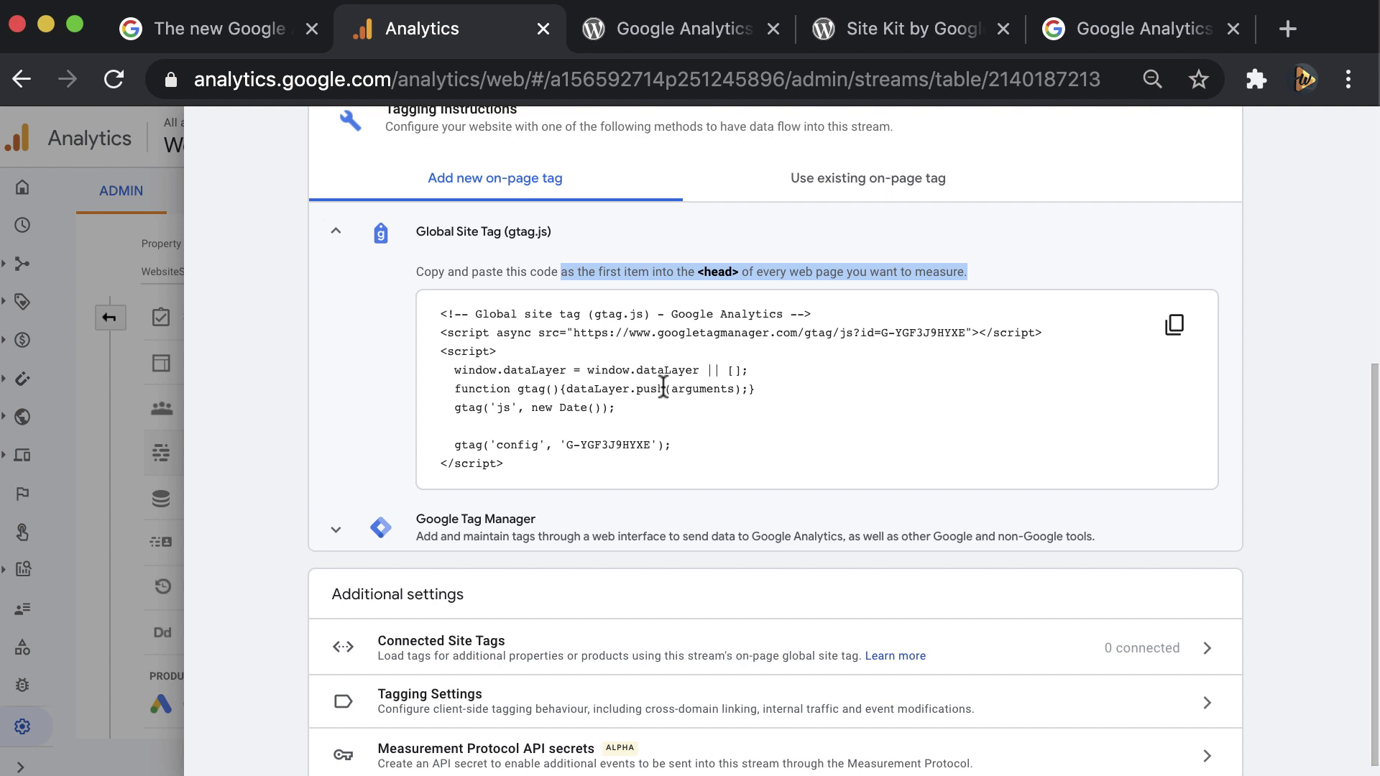
scroll(662, 390, down, 1)
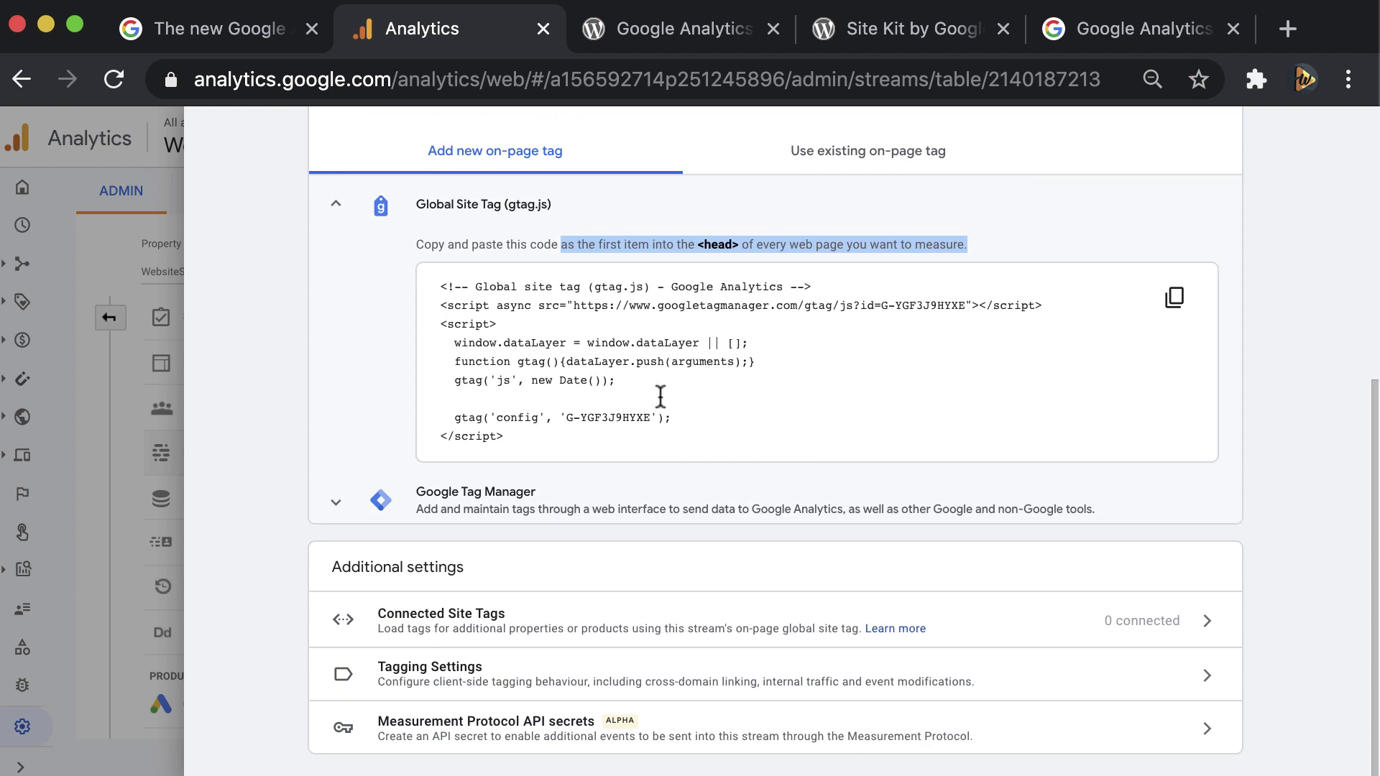
click(641, 481)
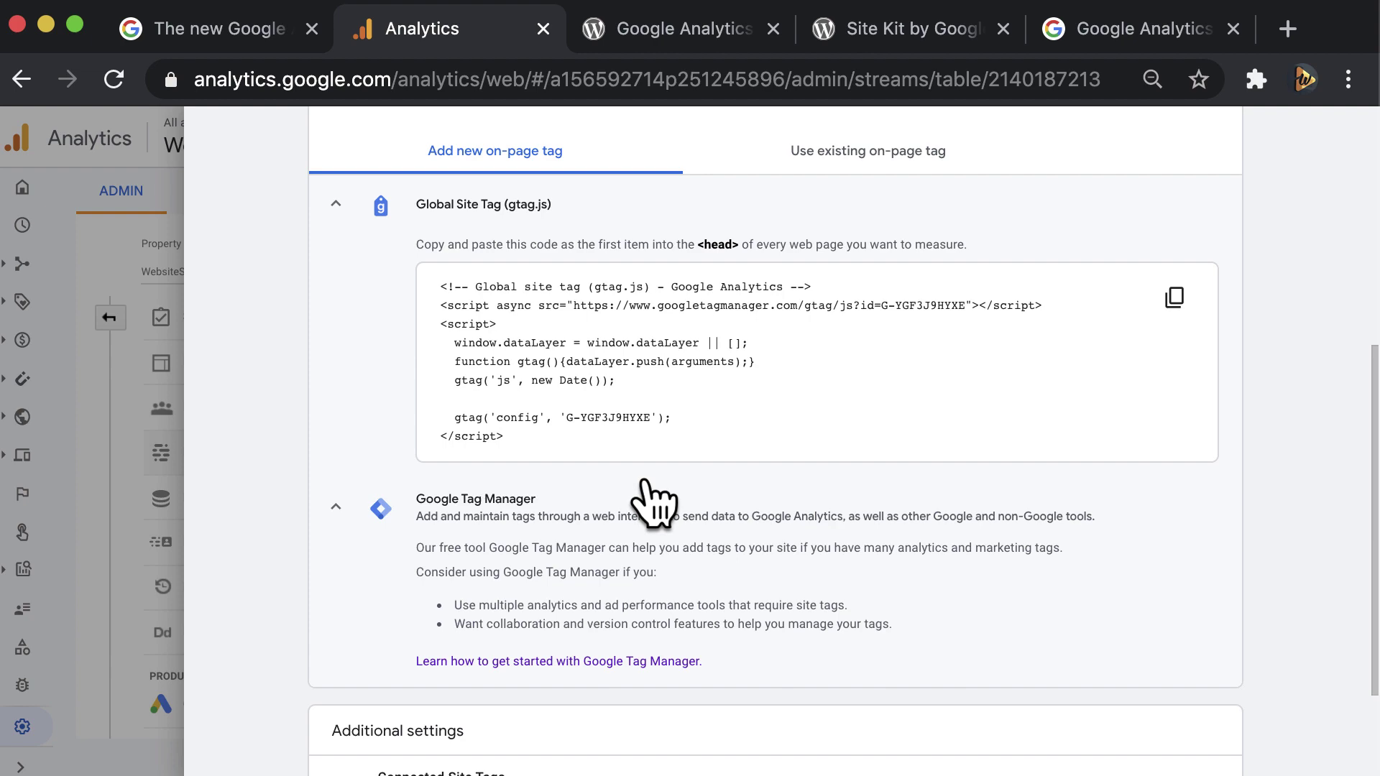
Close the My website stream details, return to the admin overview, and switch to the MonsterInsights plugin tab.
click(99, 245)
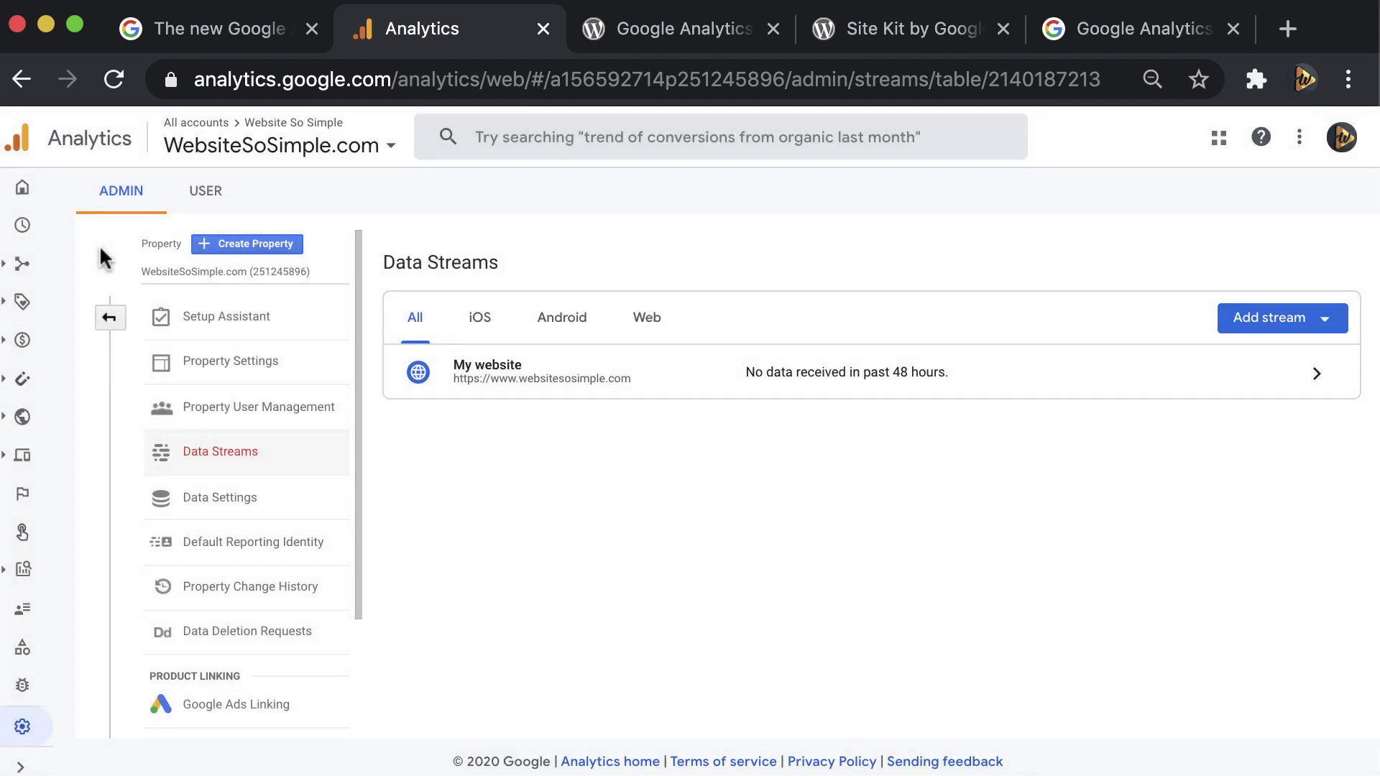
click(111, 317)
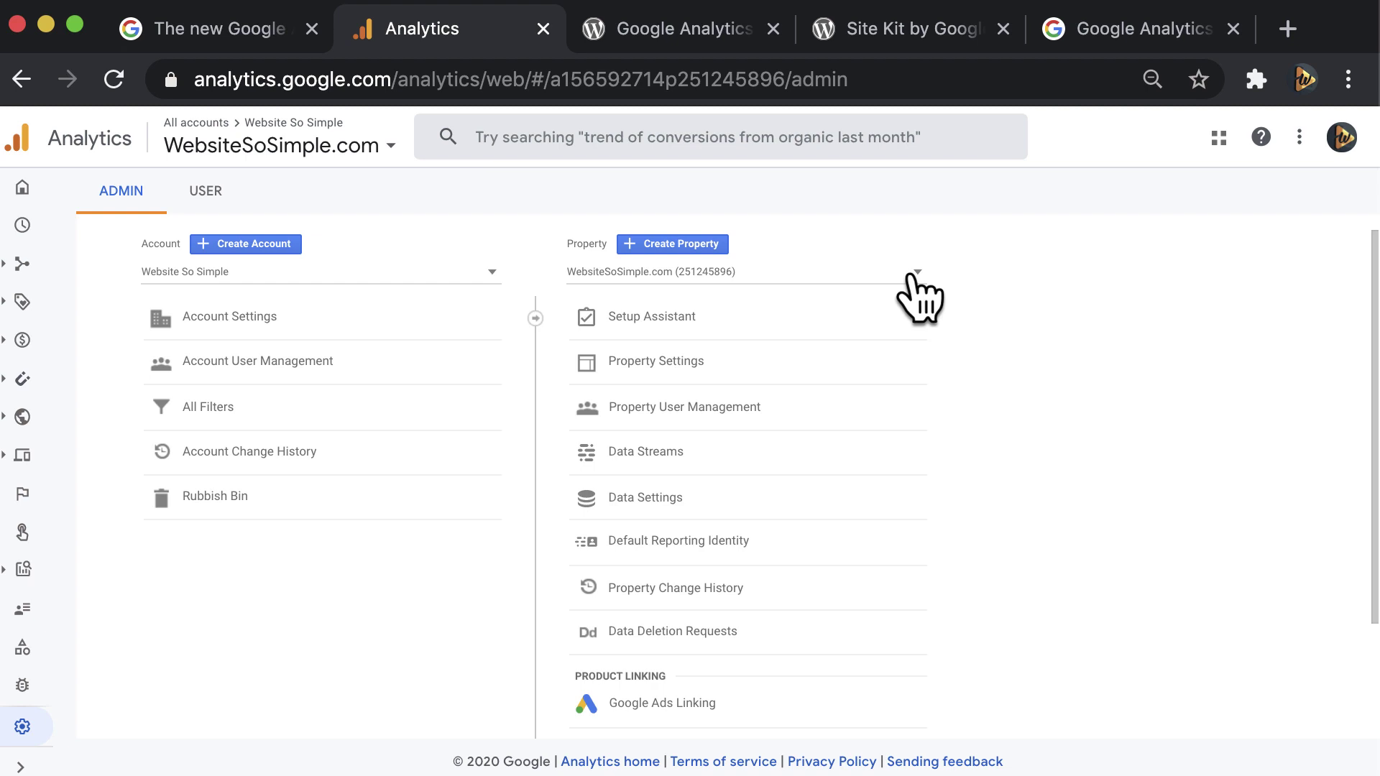
click(700, 38)
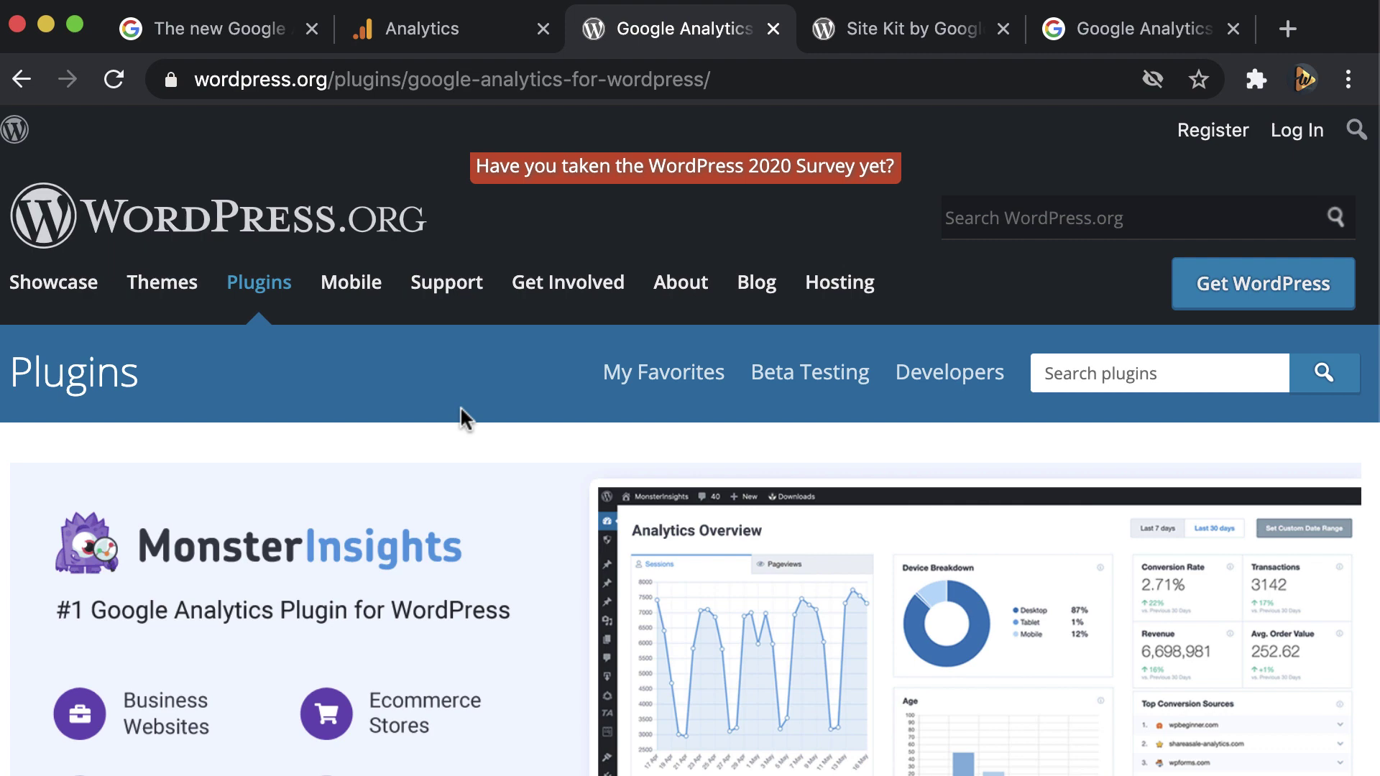
Scroll through the MonsterInsights plugin page to review its details.
scroll(460, 407, down, 5)
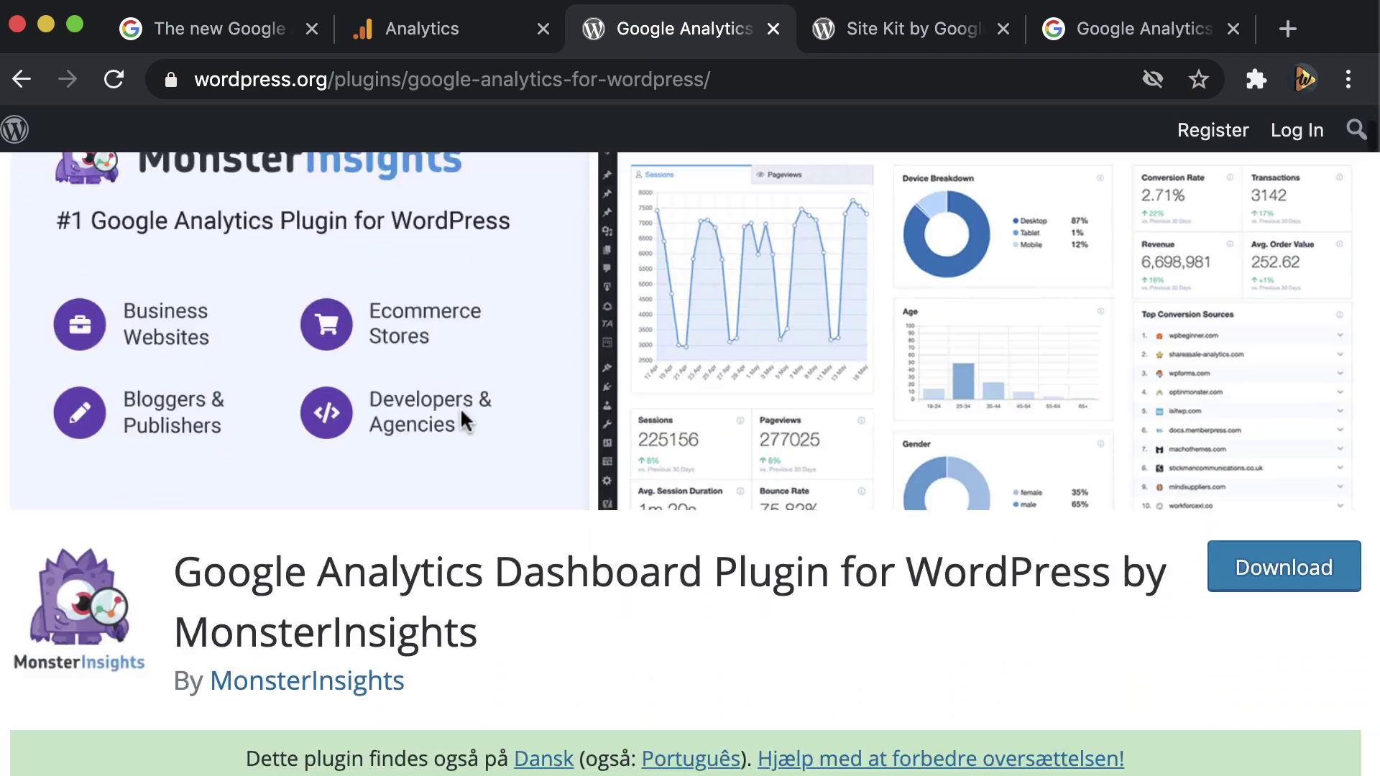
scroll(462, 413, down, 7)
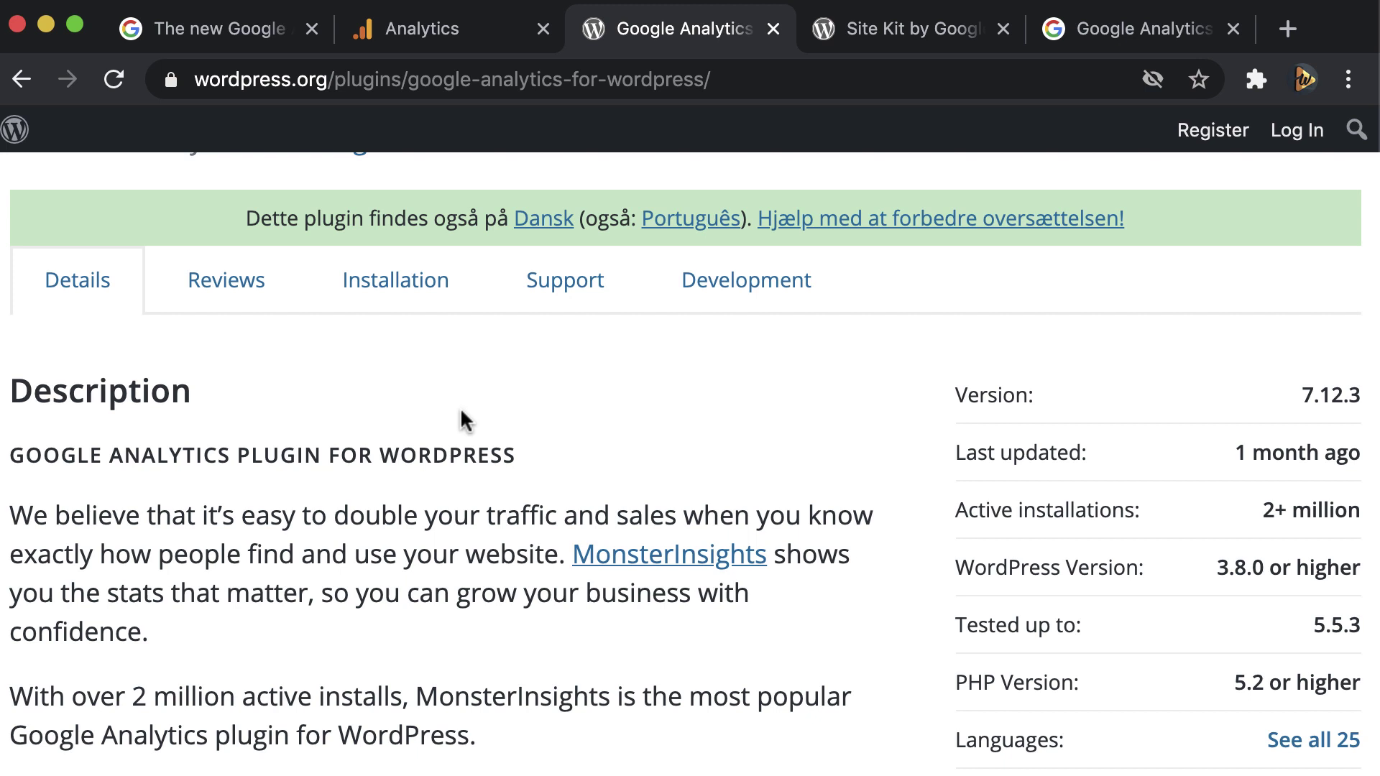
scroll(461, 411, up, 12)
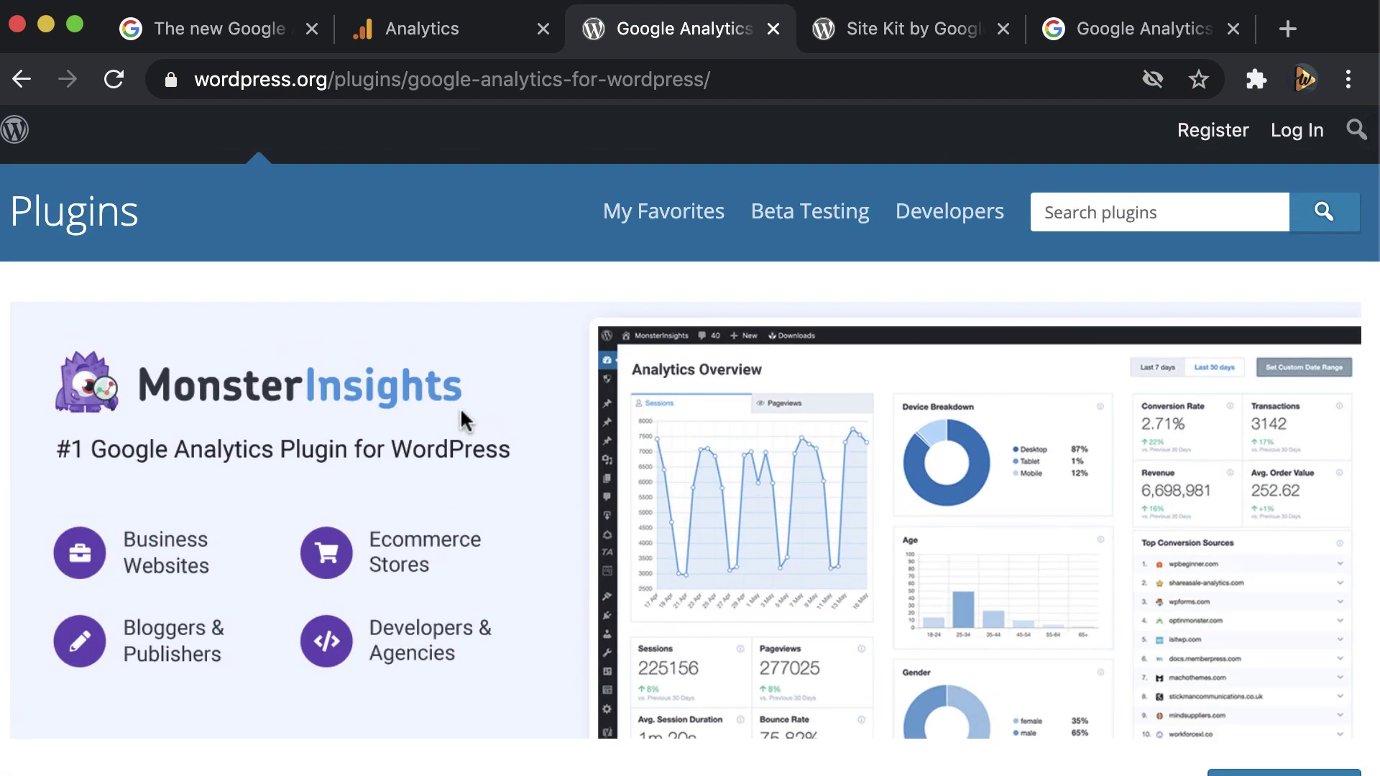
scroll(461, 420, down, 3)
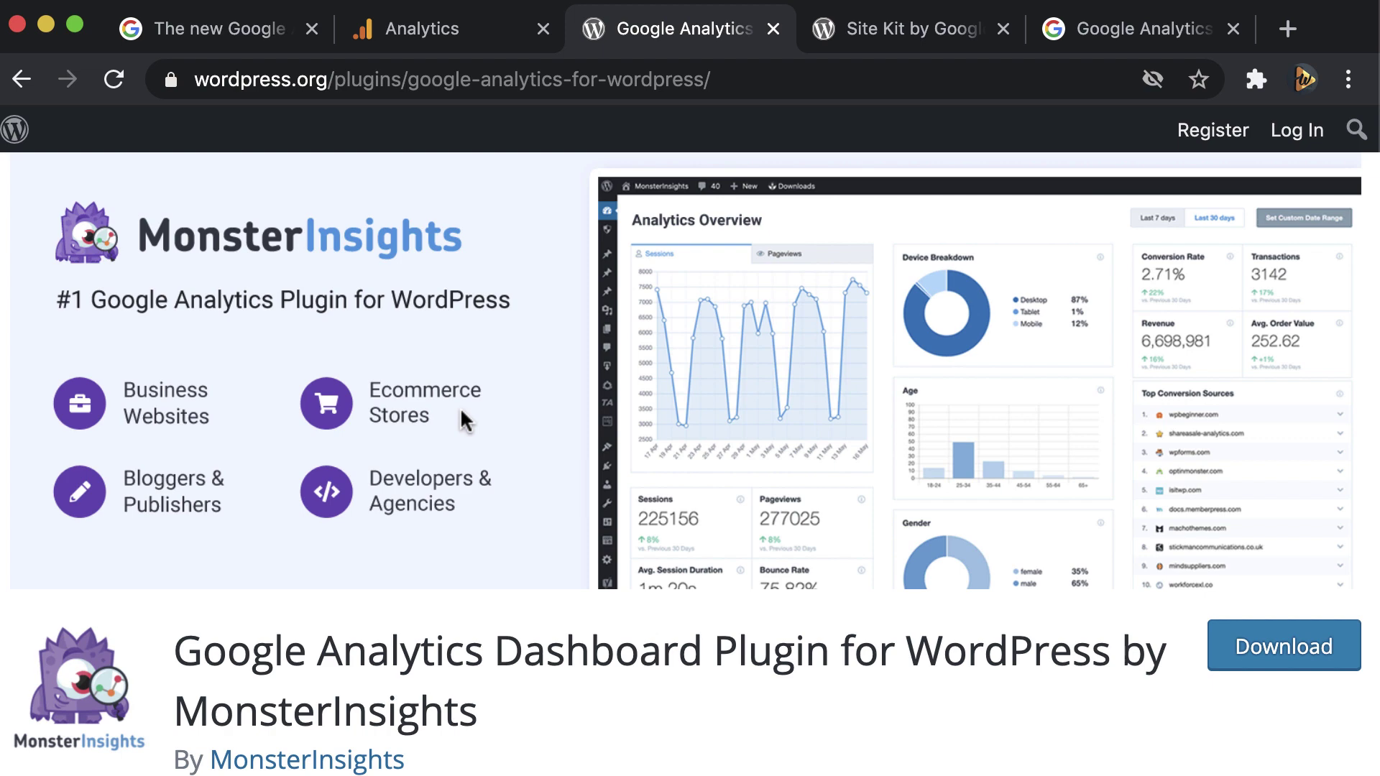
click(915, 44)
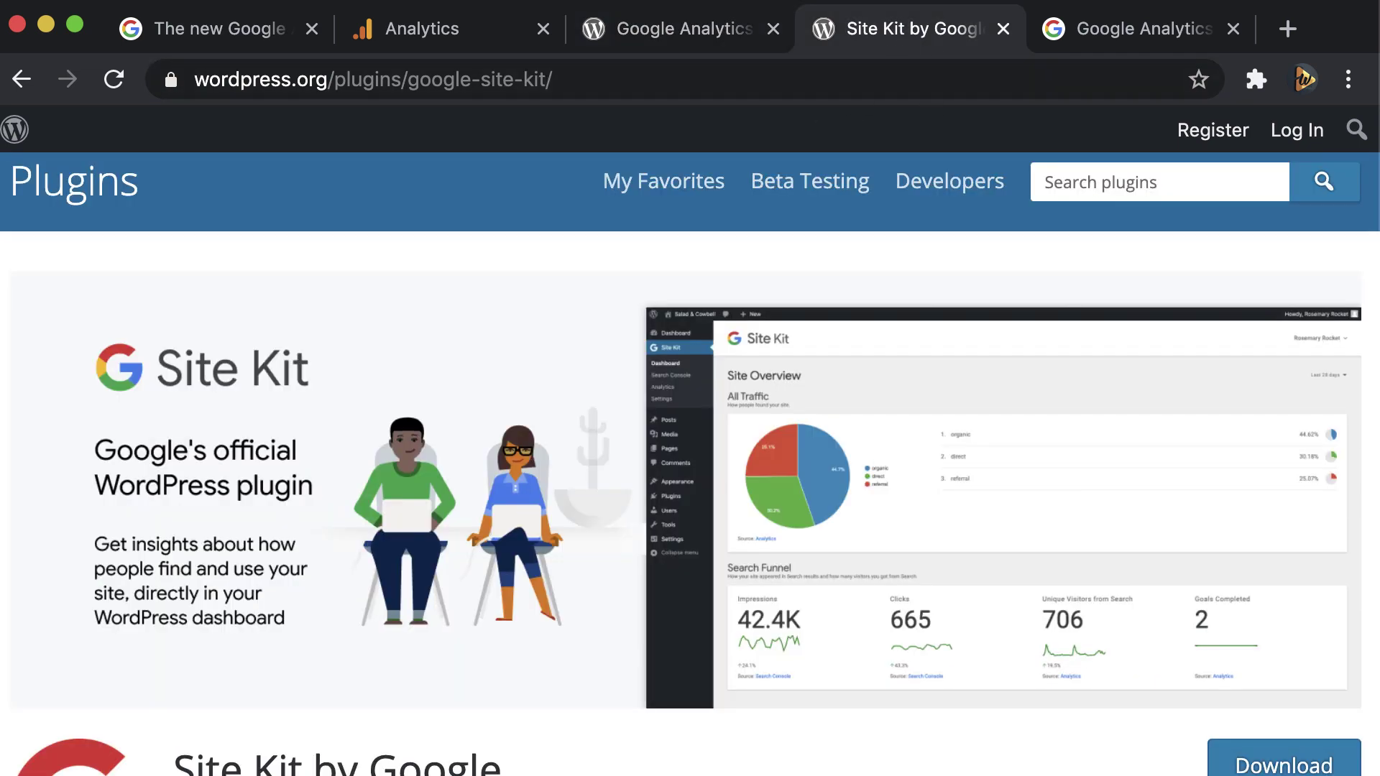
scroll(538, 298, up, 3)
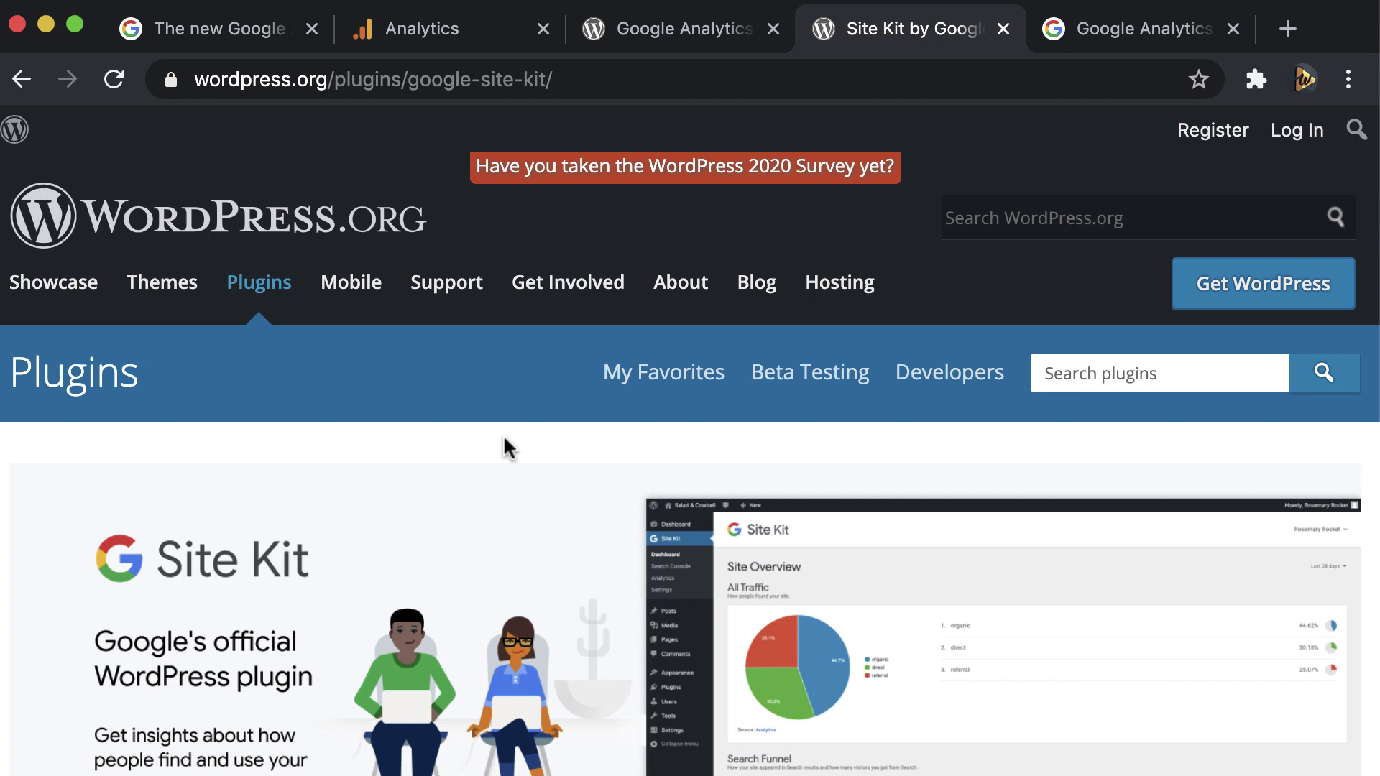
scroll(503, 438, down, 6)
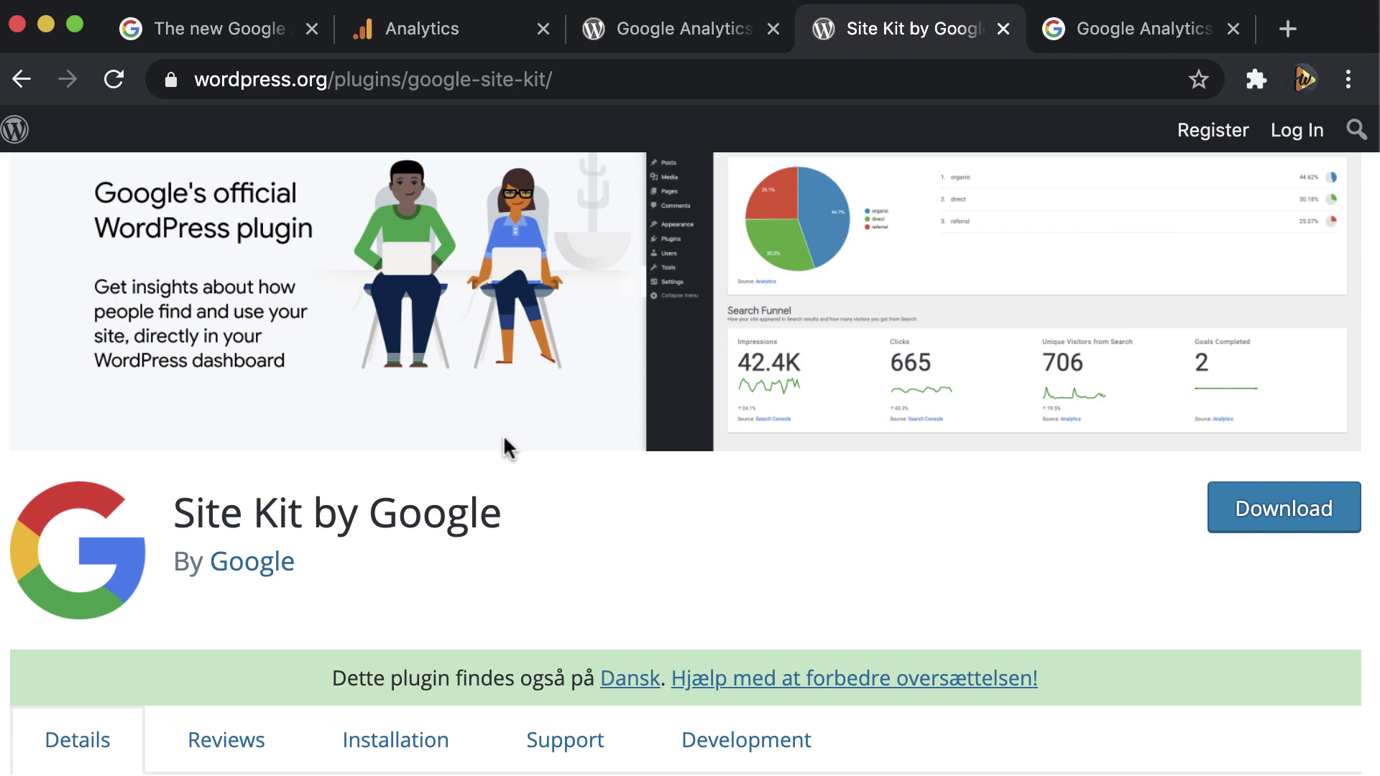
scroll(514, 444, up, 6)
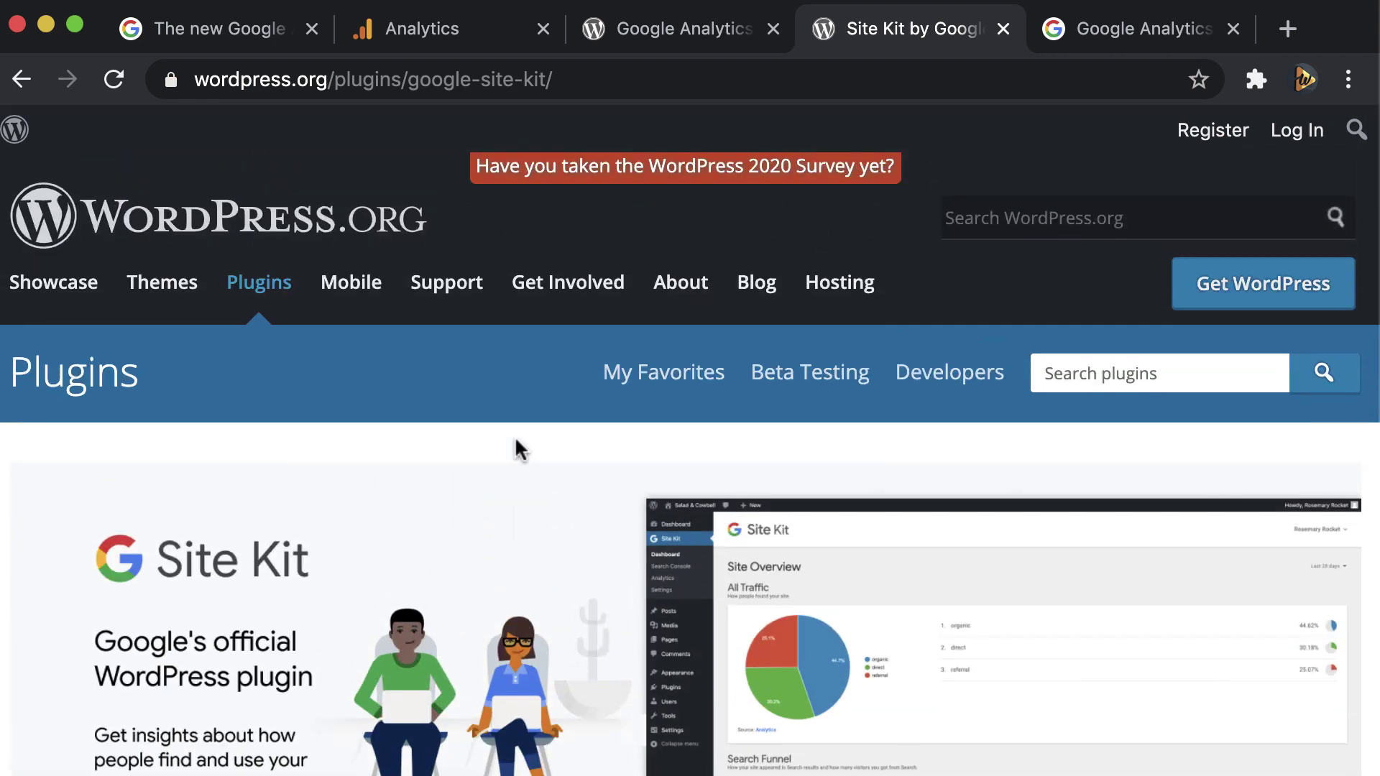
Start a new property named 'WebsiteSoSimple Old Google Analytics'.
click(472, 33)
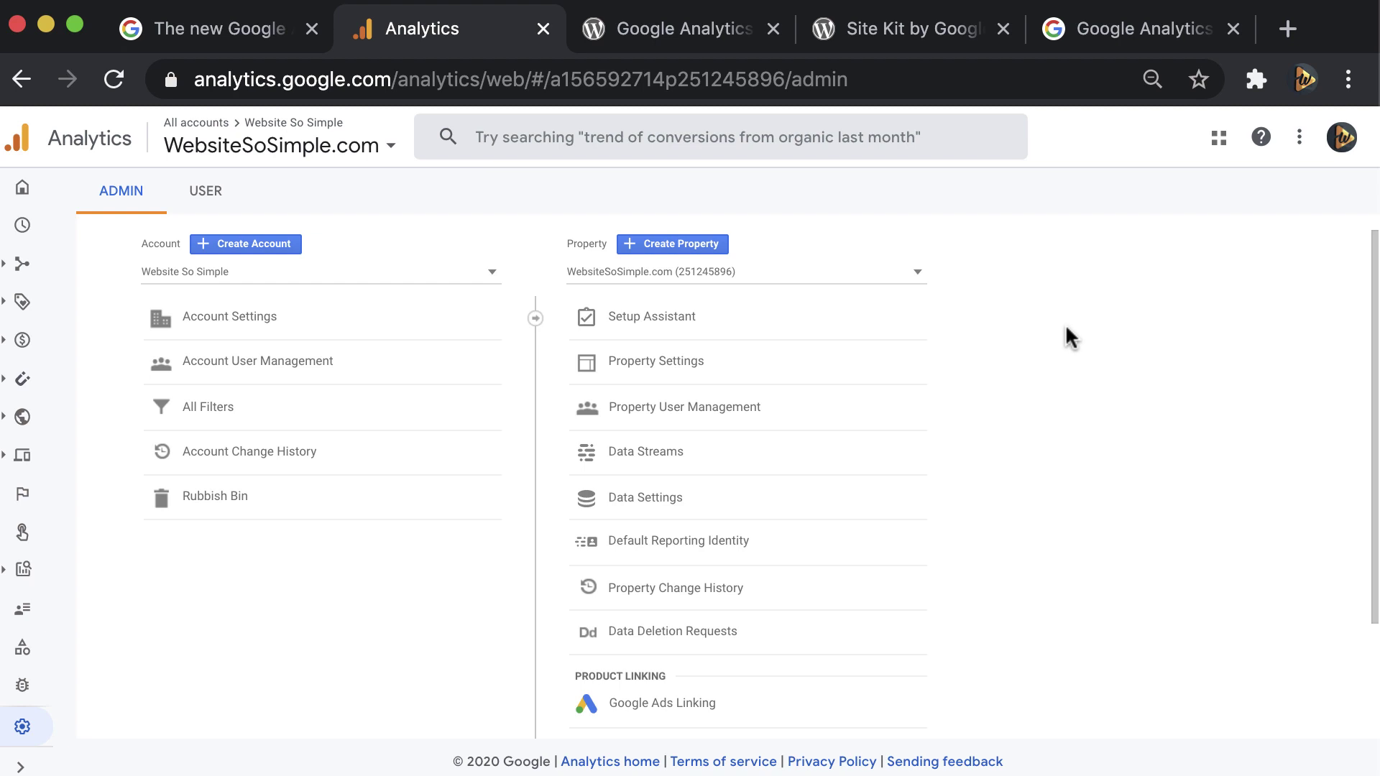
click(681, 245)
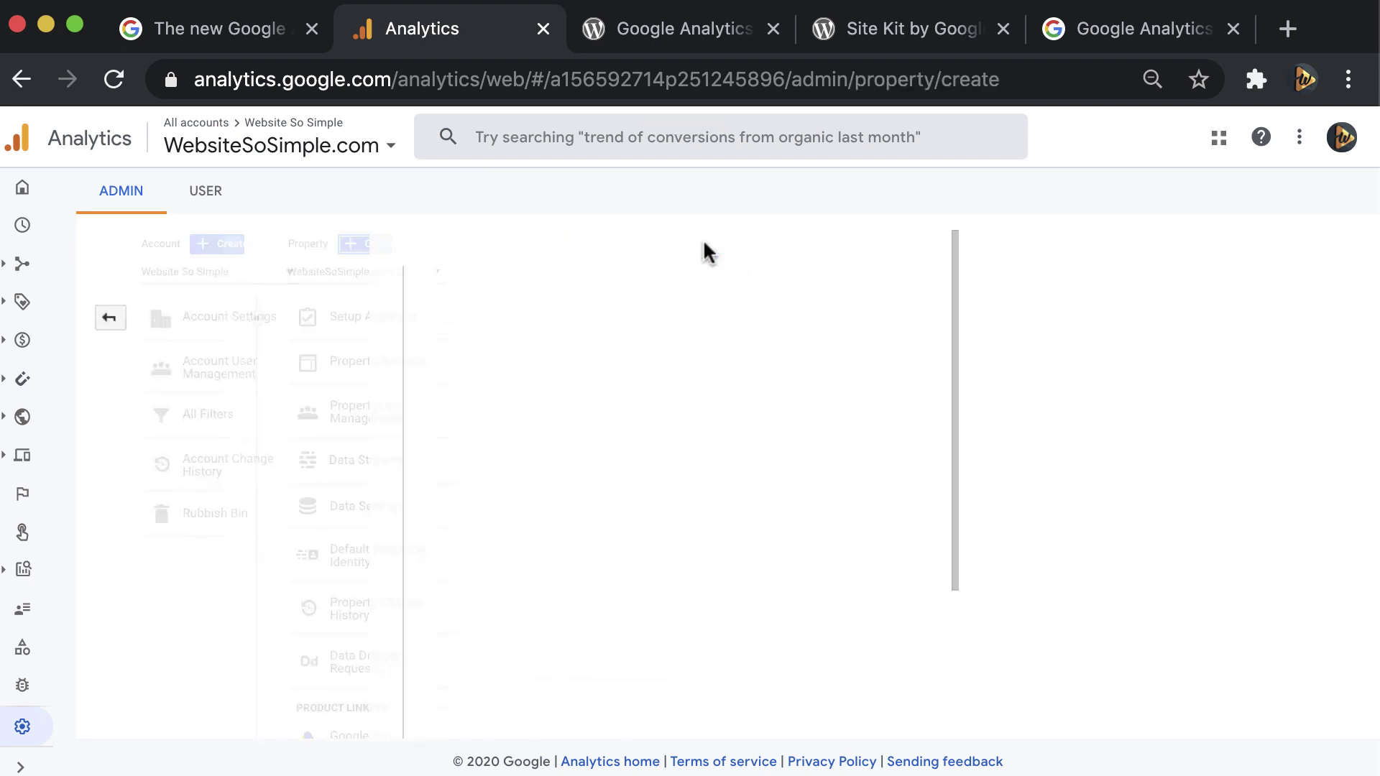
click(460, 528)
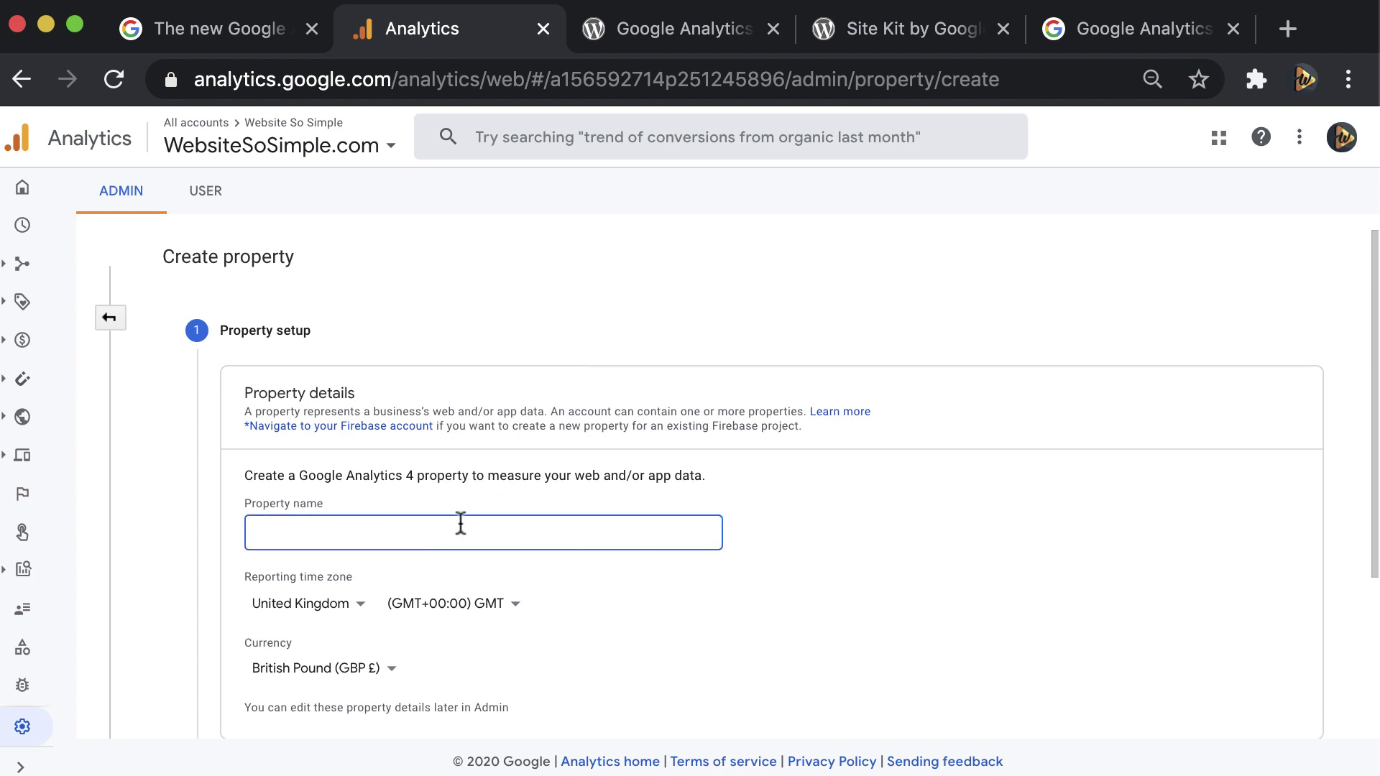
text(WebsiteSoSimple Old Google Analytics)
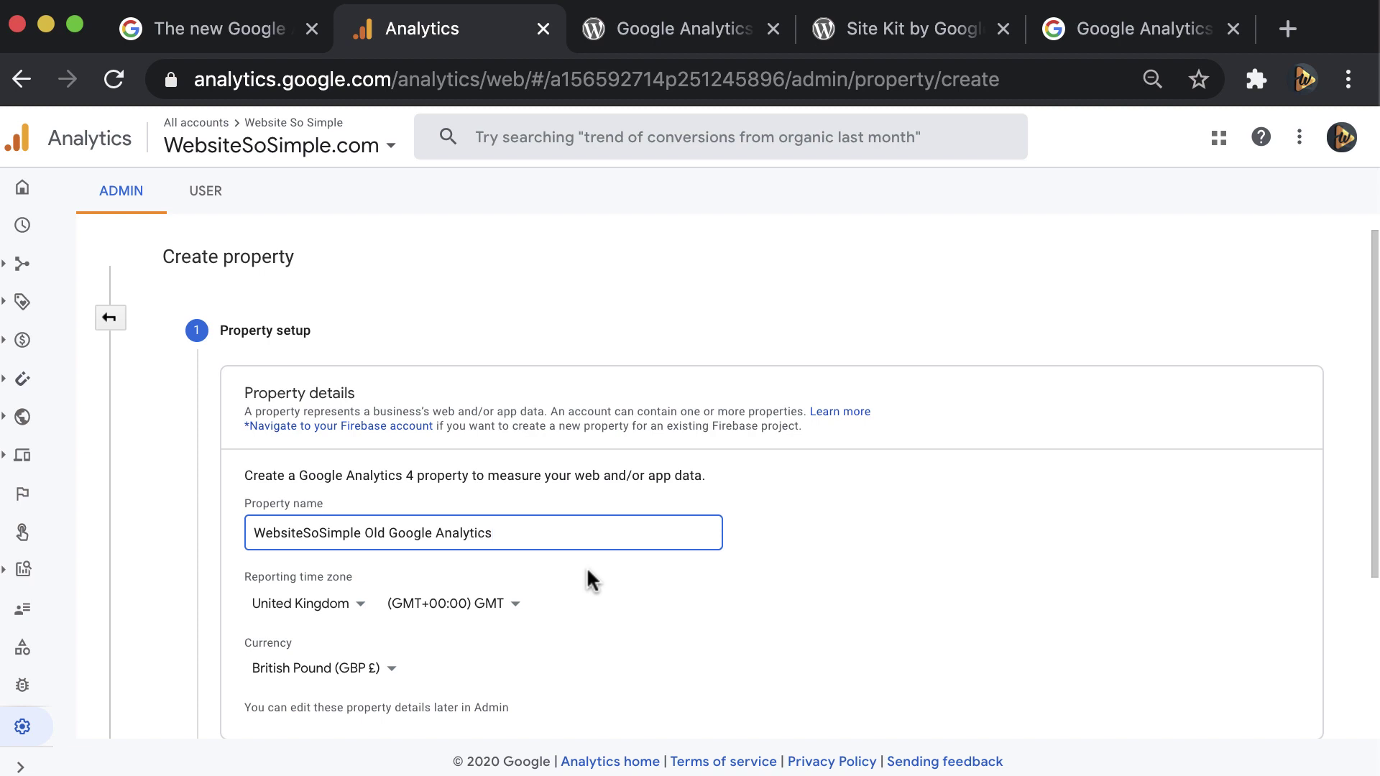
Set the reporting time zone to Ireland and the currency to Euro (EUR €).
scroll(586, 571, down, 3)
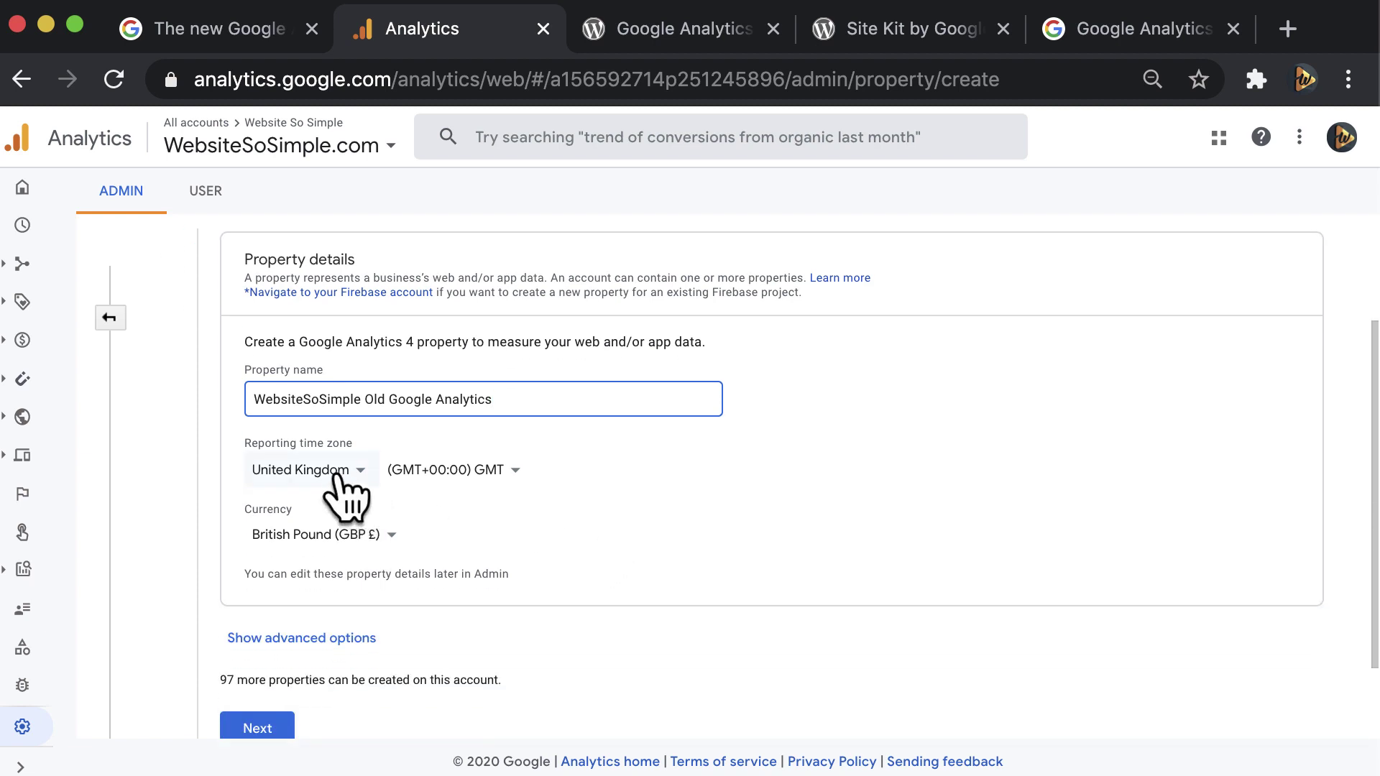
click(335, 476)
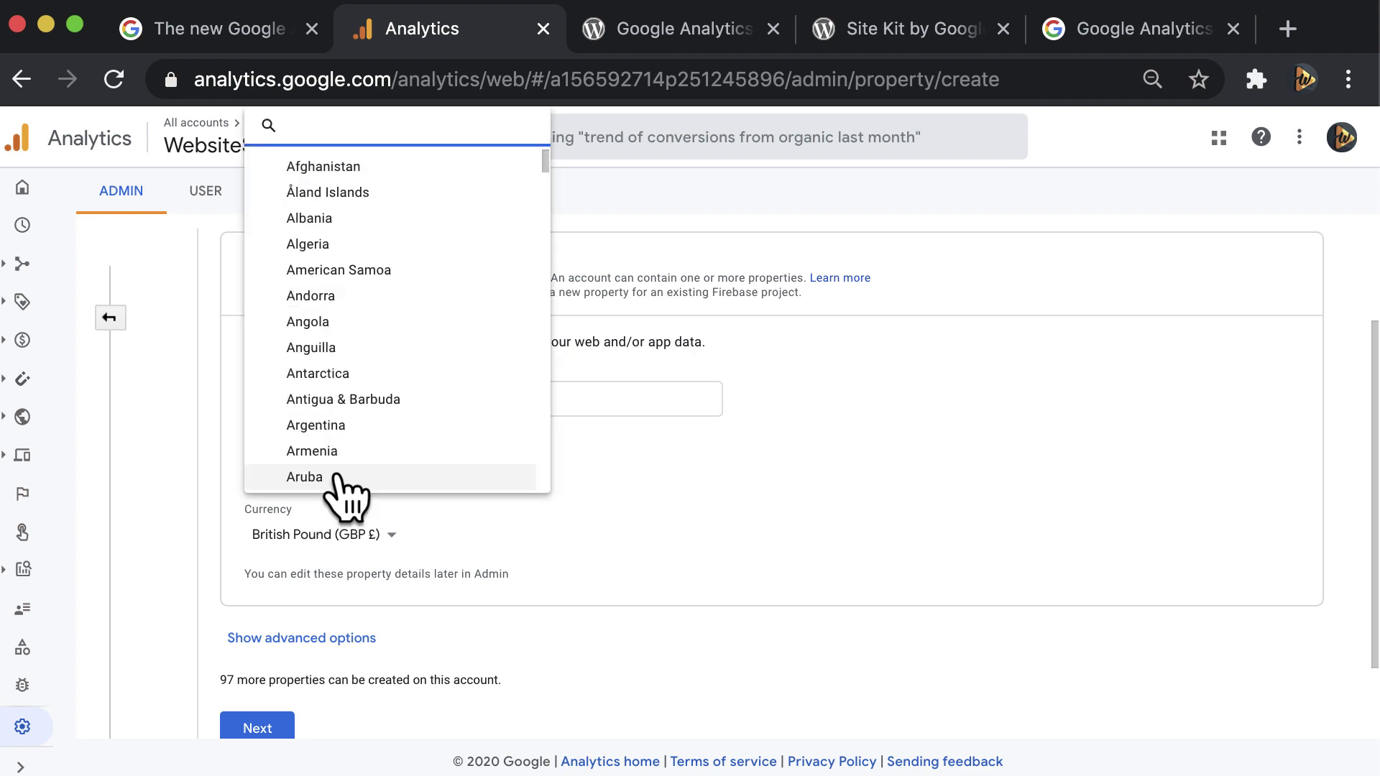
text(ireland)
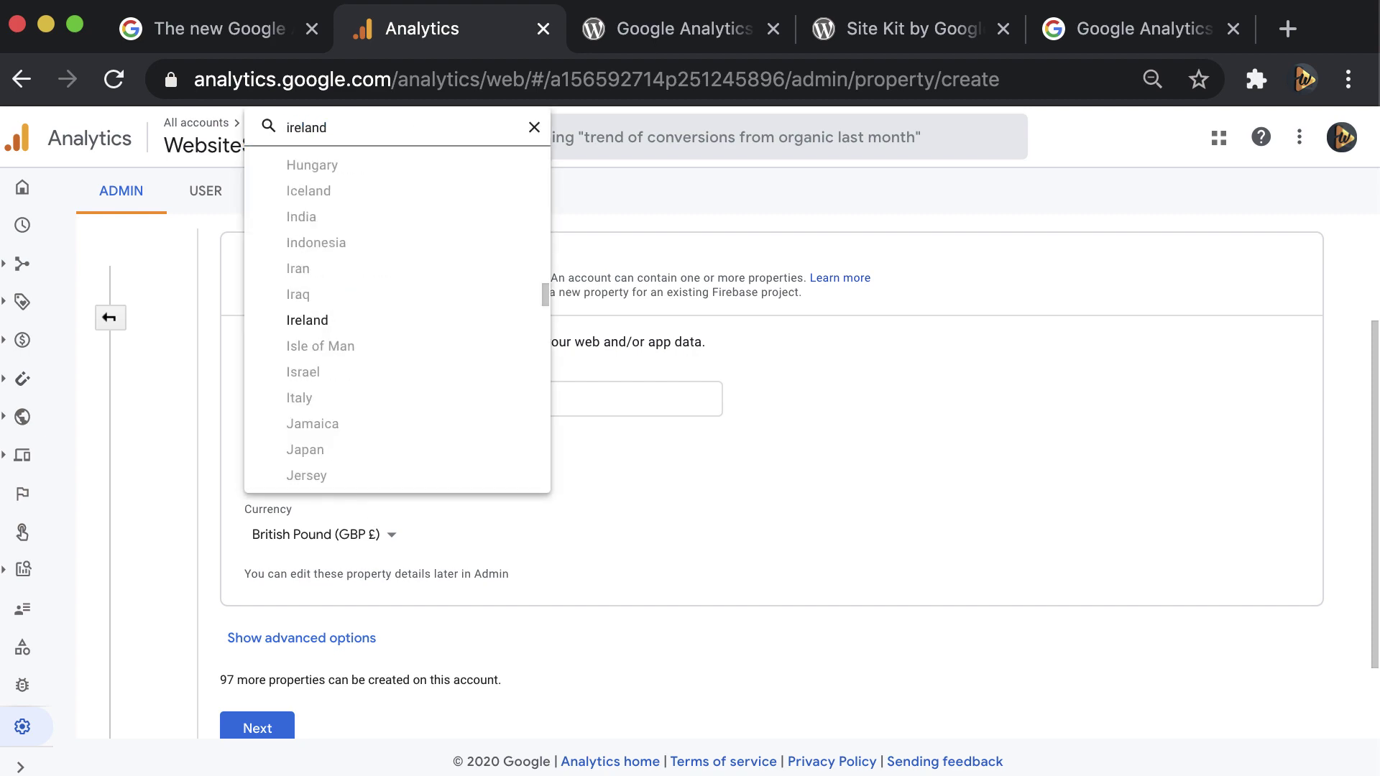
key(Return)
click(352, 535)
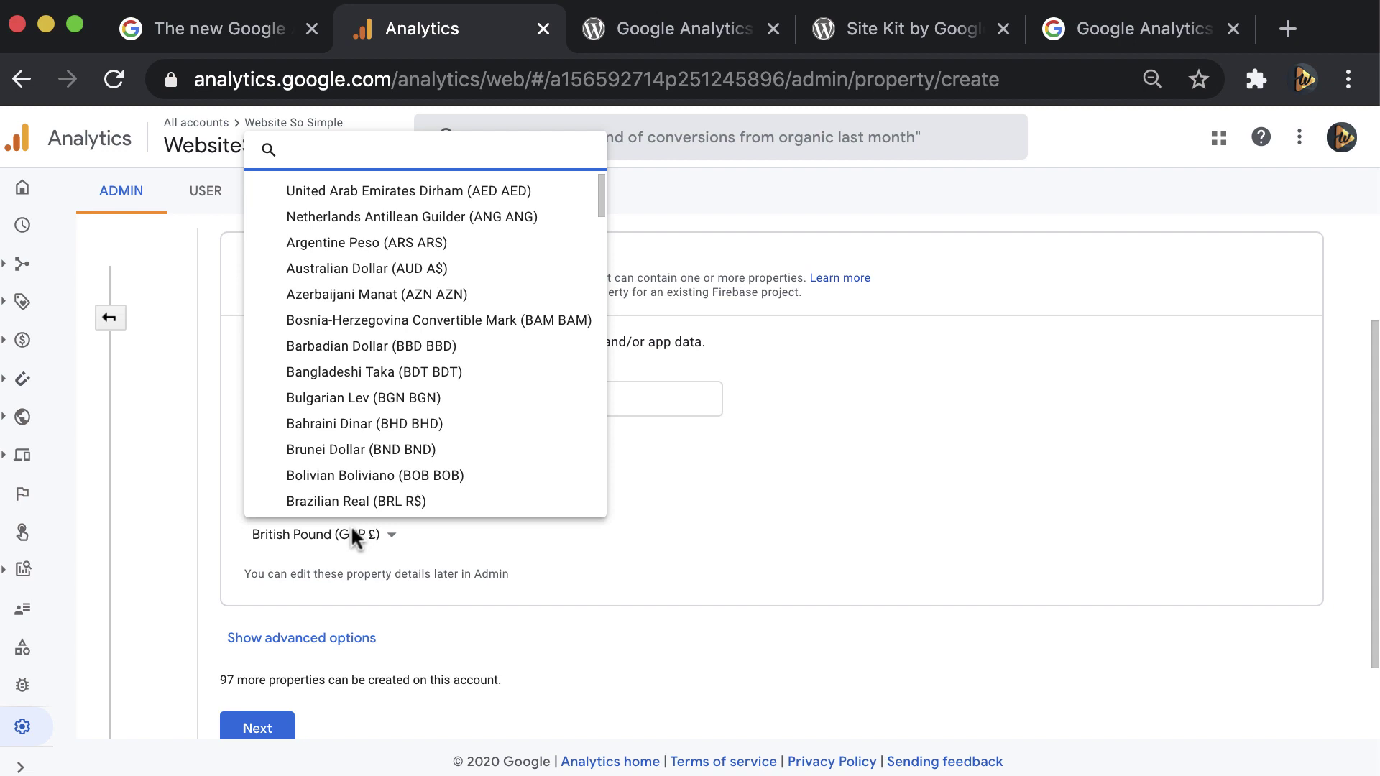
text(euro)
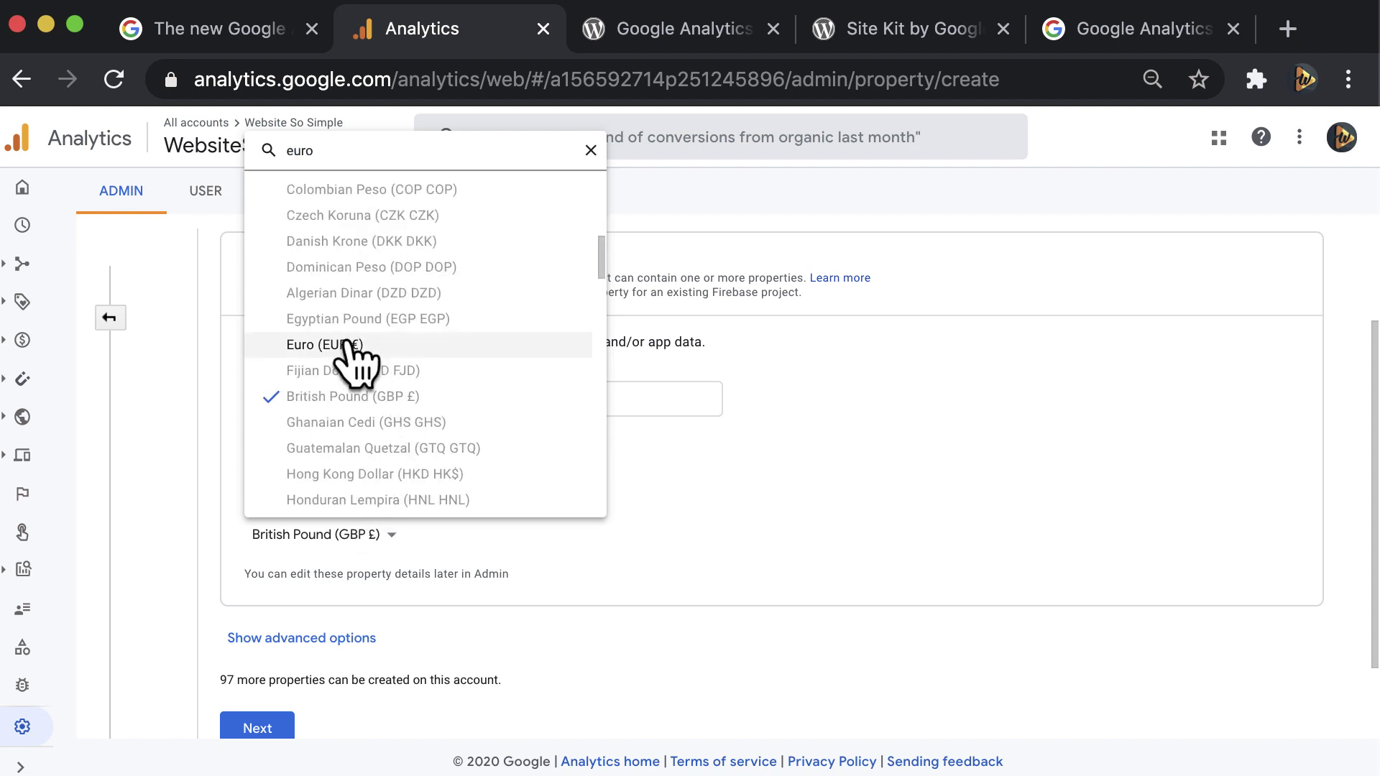
click(350, 344)
scroll(410, 575, down, 2)
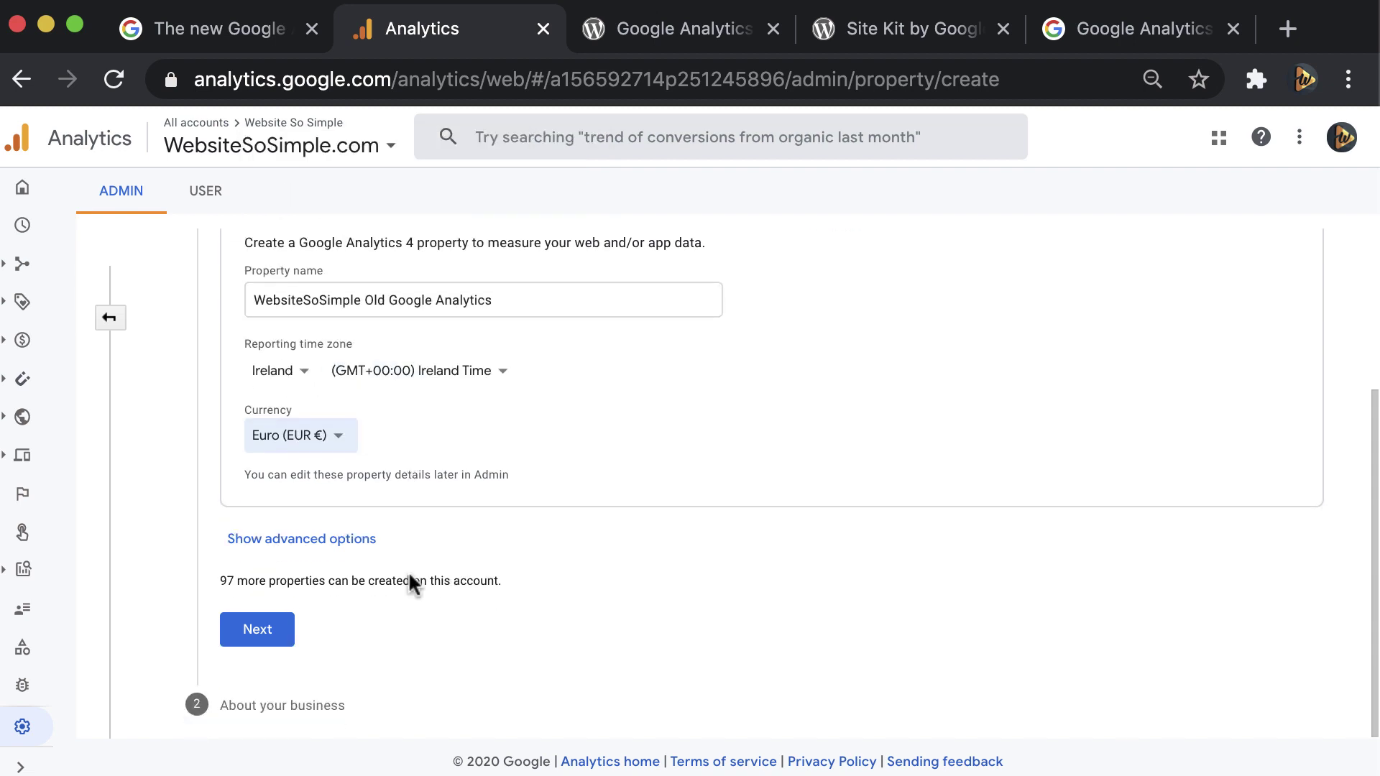
Make it a Universal Analytics-only property for websitesosimple.com and continue to the business details.
click(356, 551)
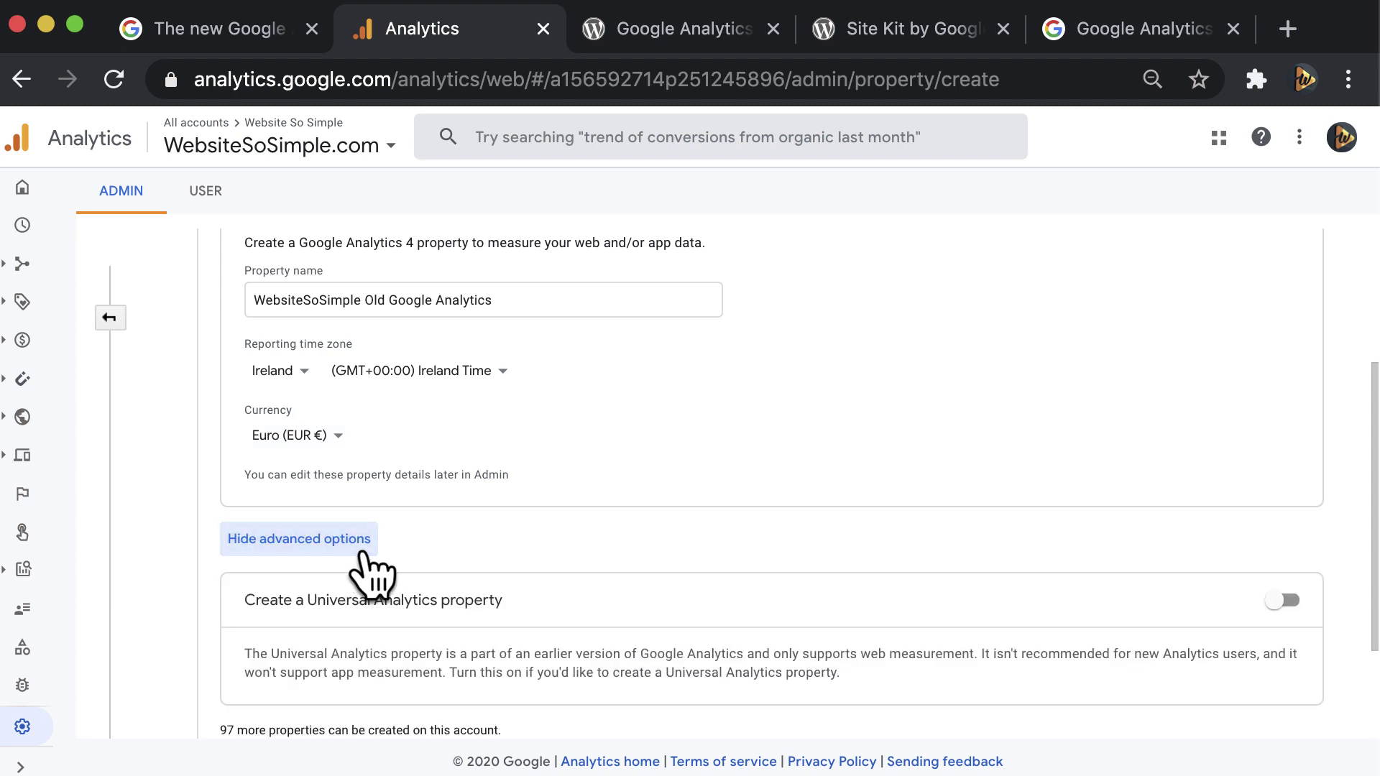
click(1290, 601)
scroll(858, 597, down, 4)
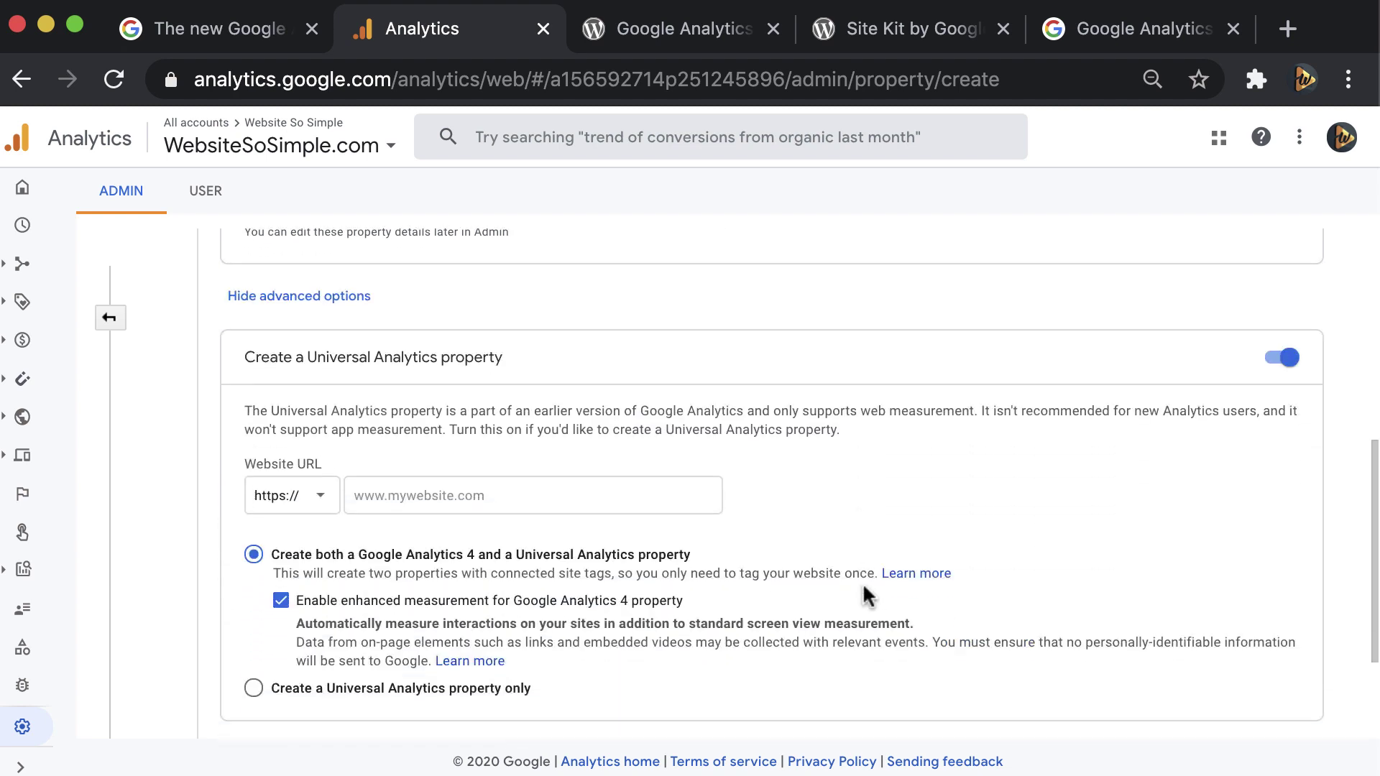
click(254, 662)
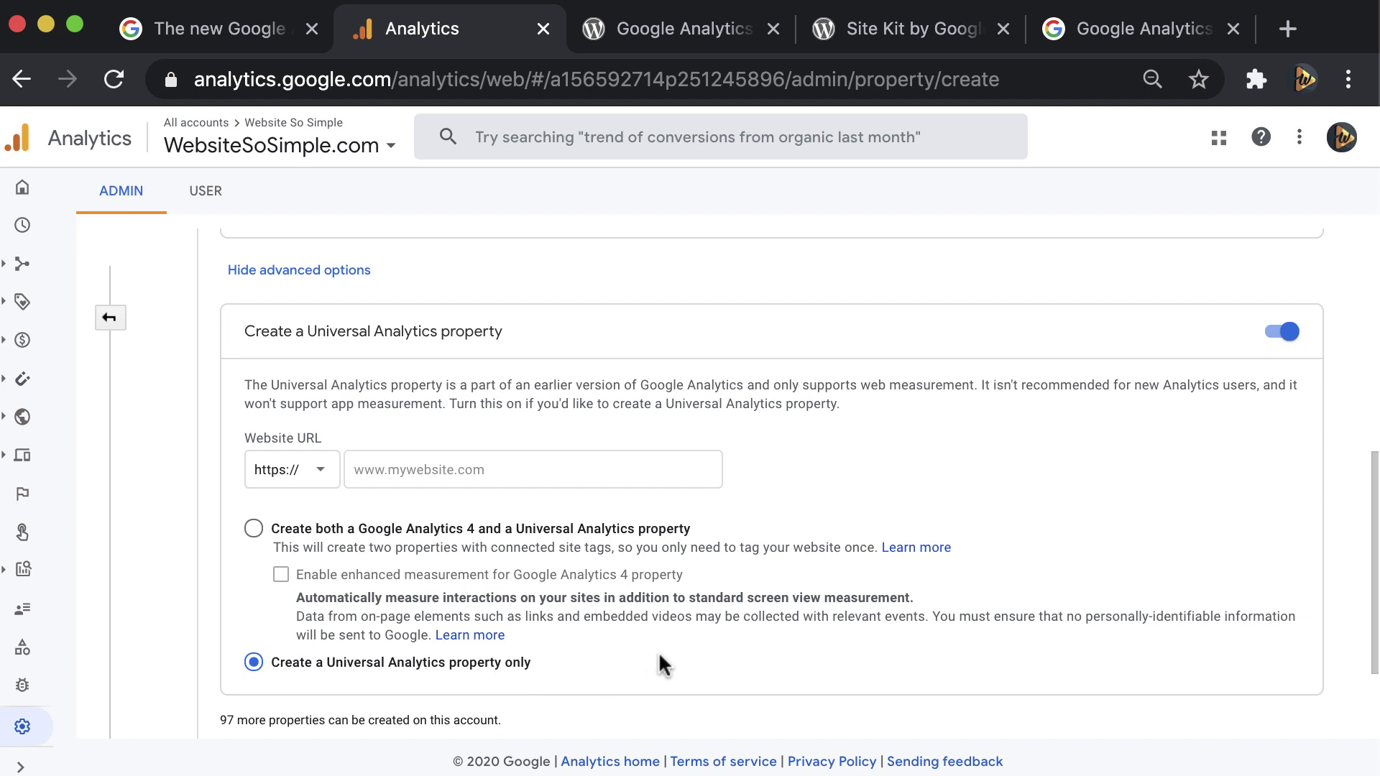
scroll(658, 651, down, 3)
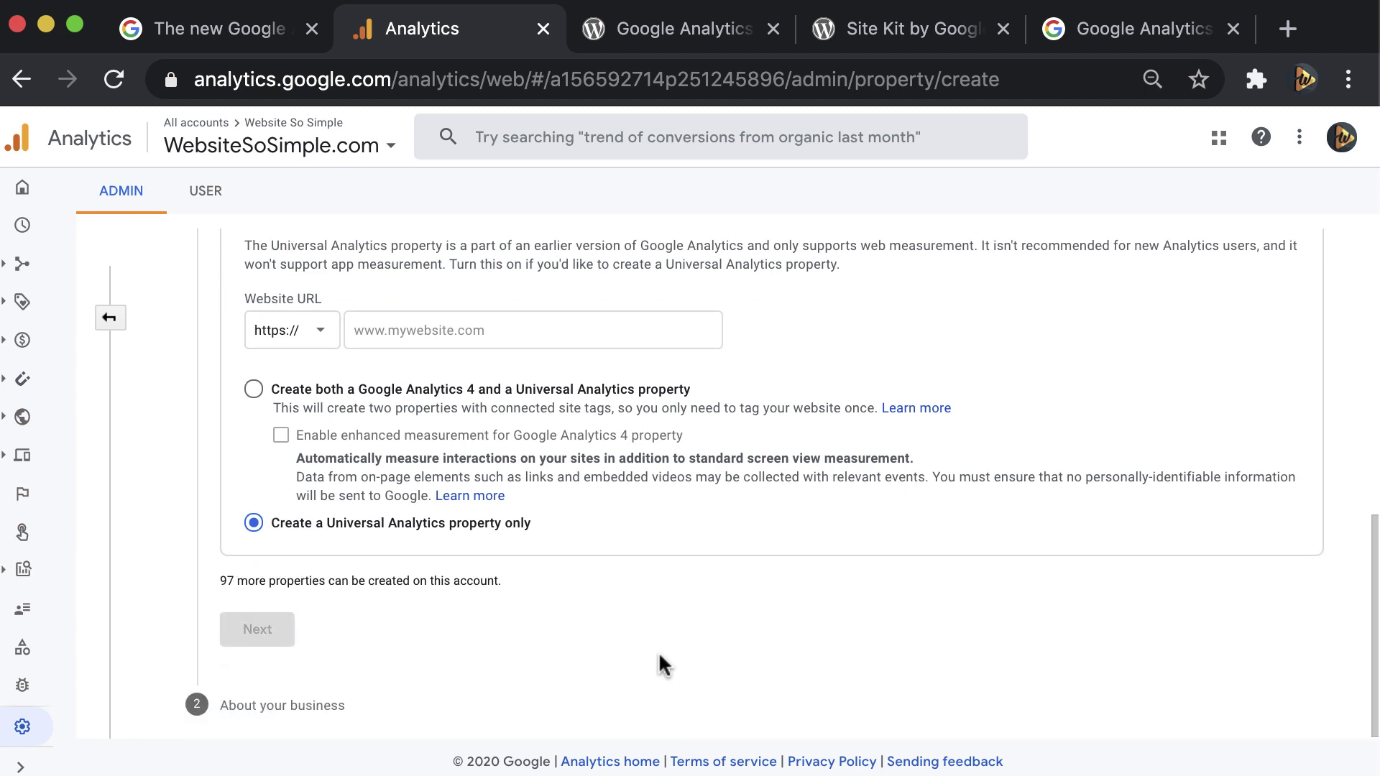
click(371, 321)
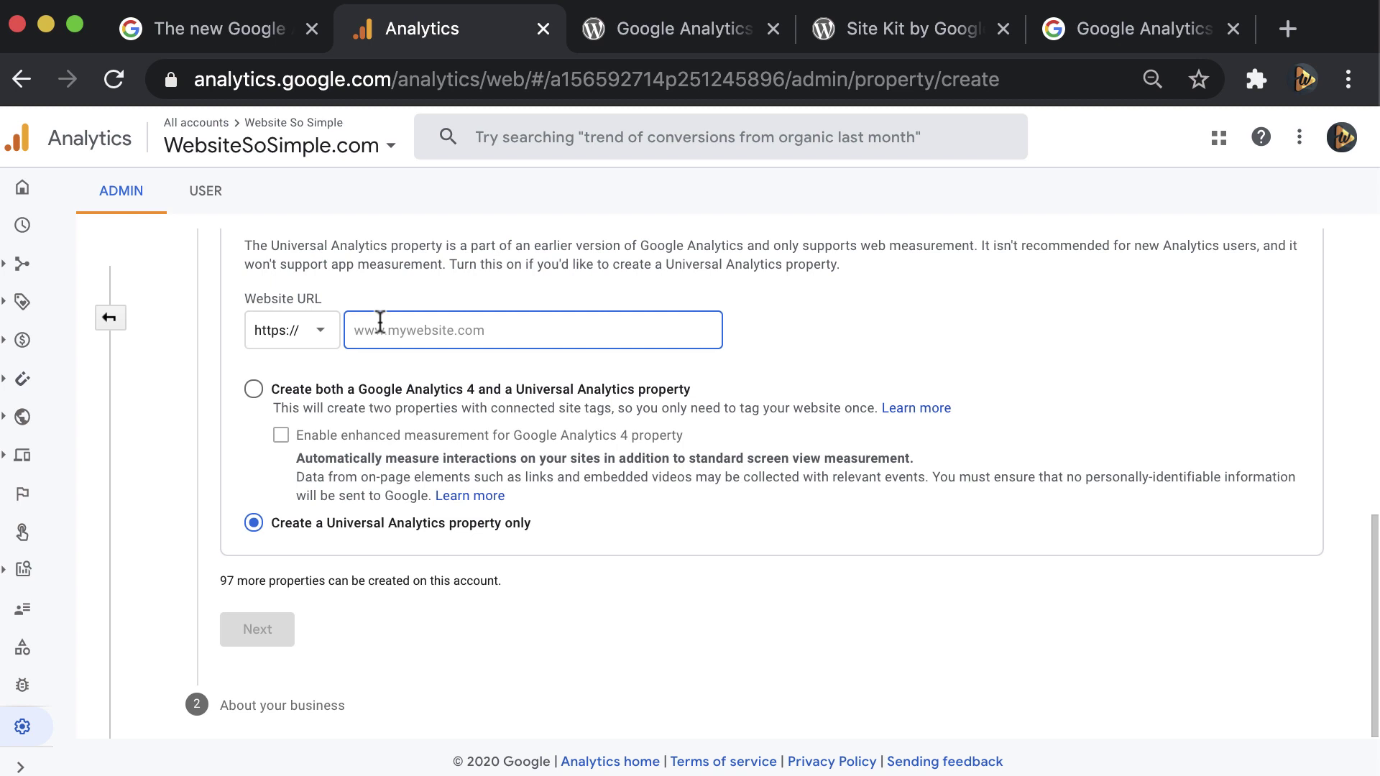
text(websitesos)
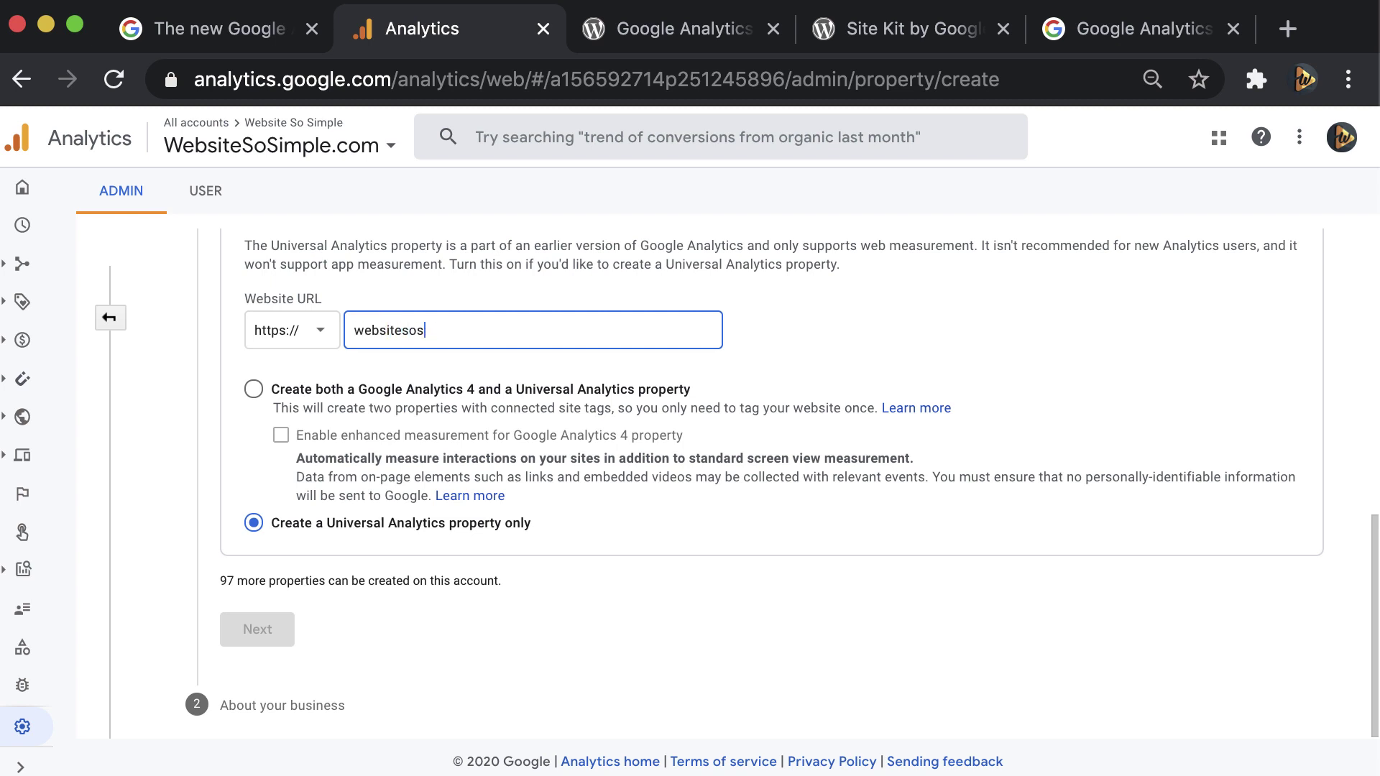
text(imple.com)
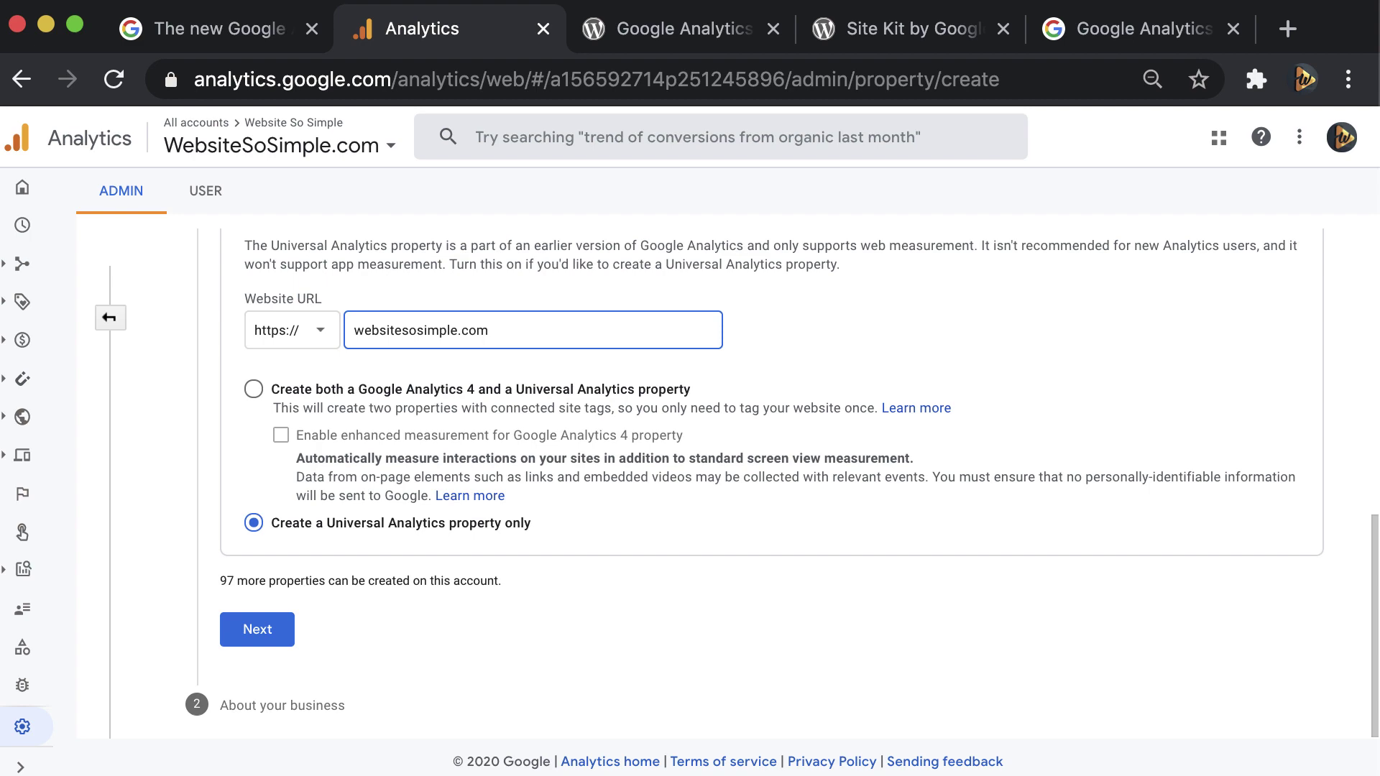
click(266, 632)
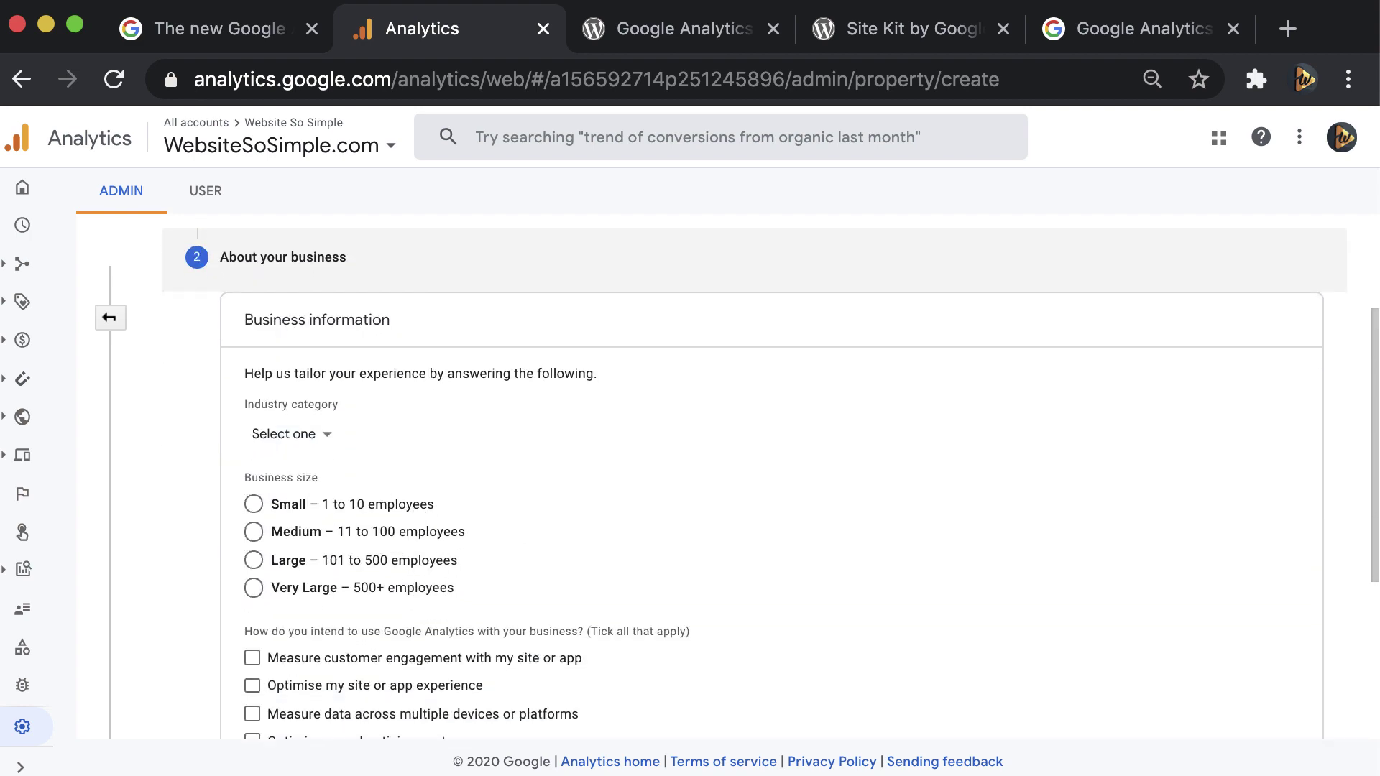
Choose Jobs & Education industry and Small business size, tick site experience optimisation, and create the property.
click(303, 433)
text(jo)
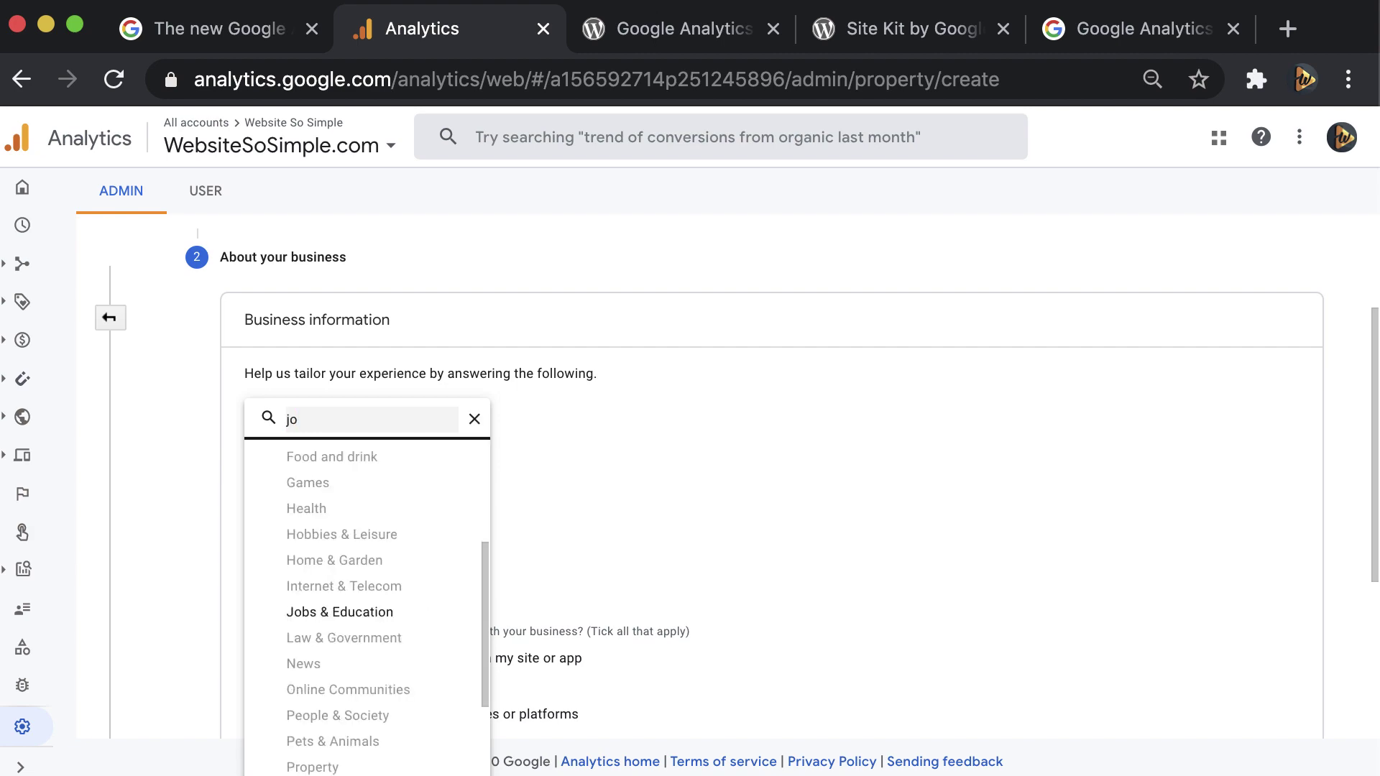
click(341, 613)
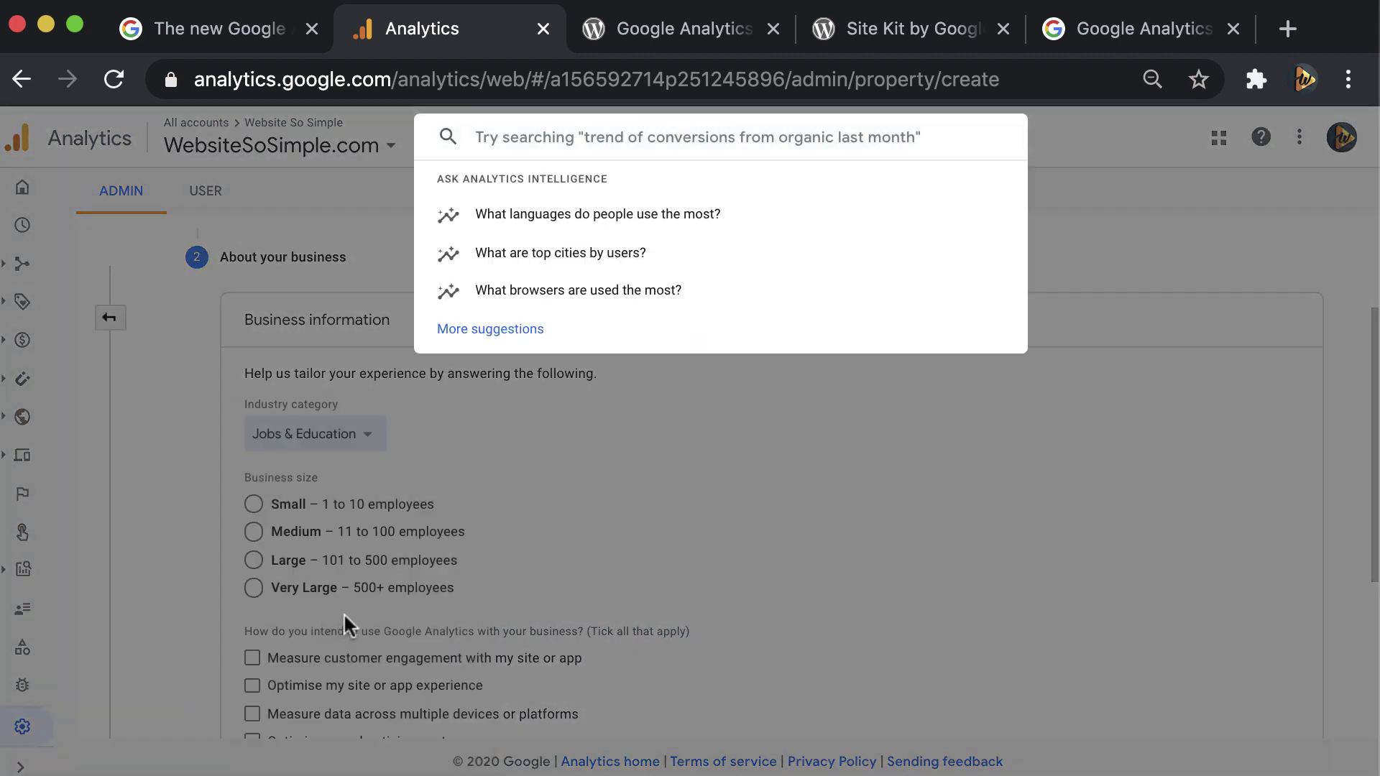
click(248, 506)
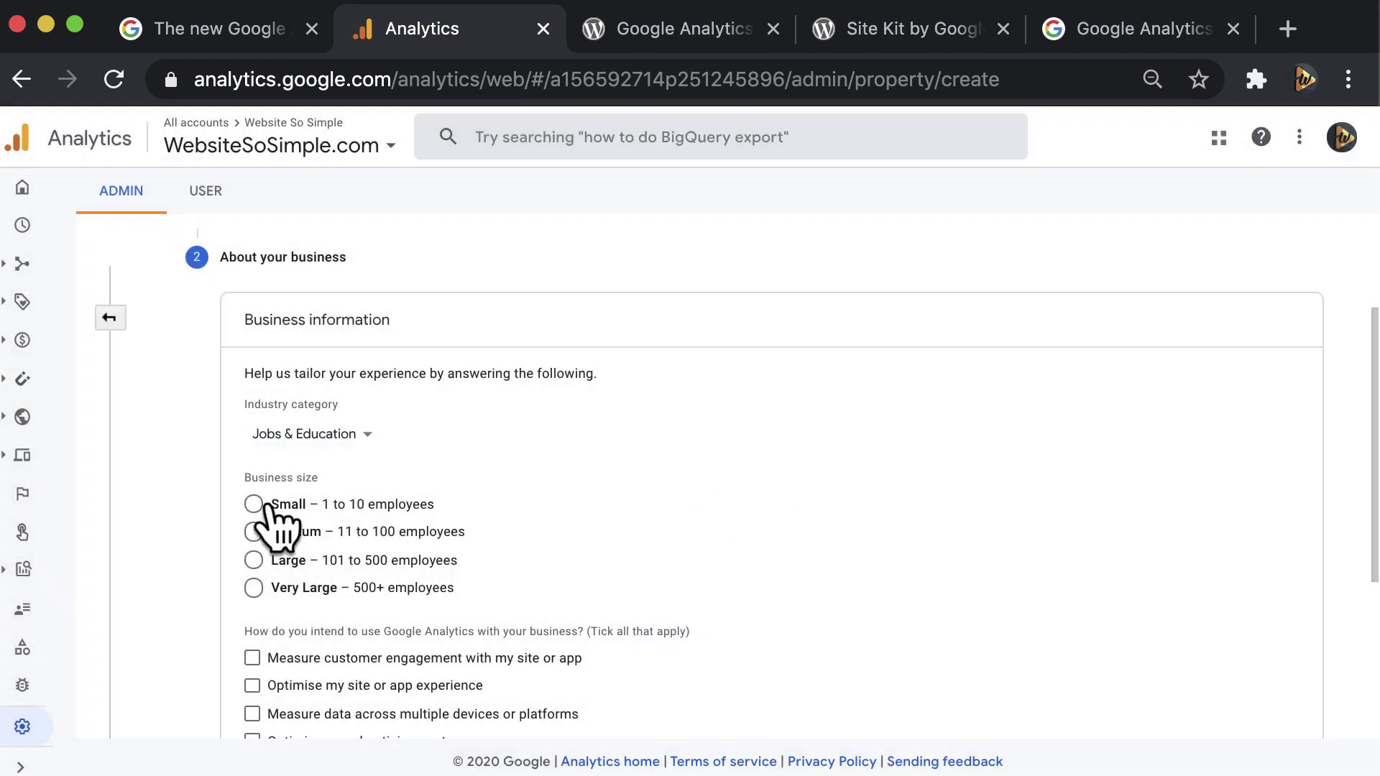
click(291, 505)
scroll(291, 506, down, 3)
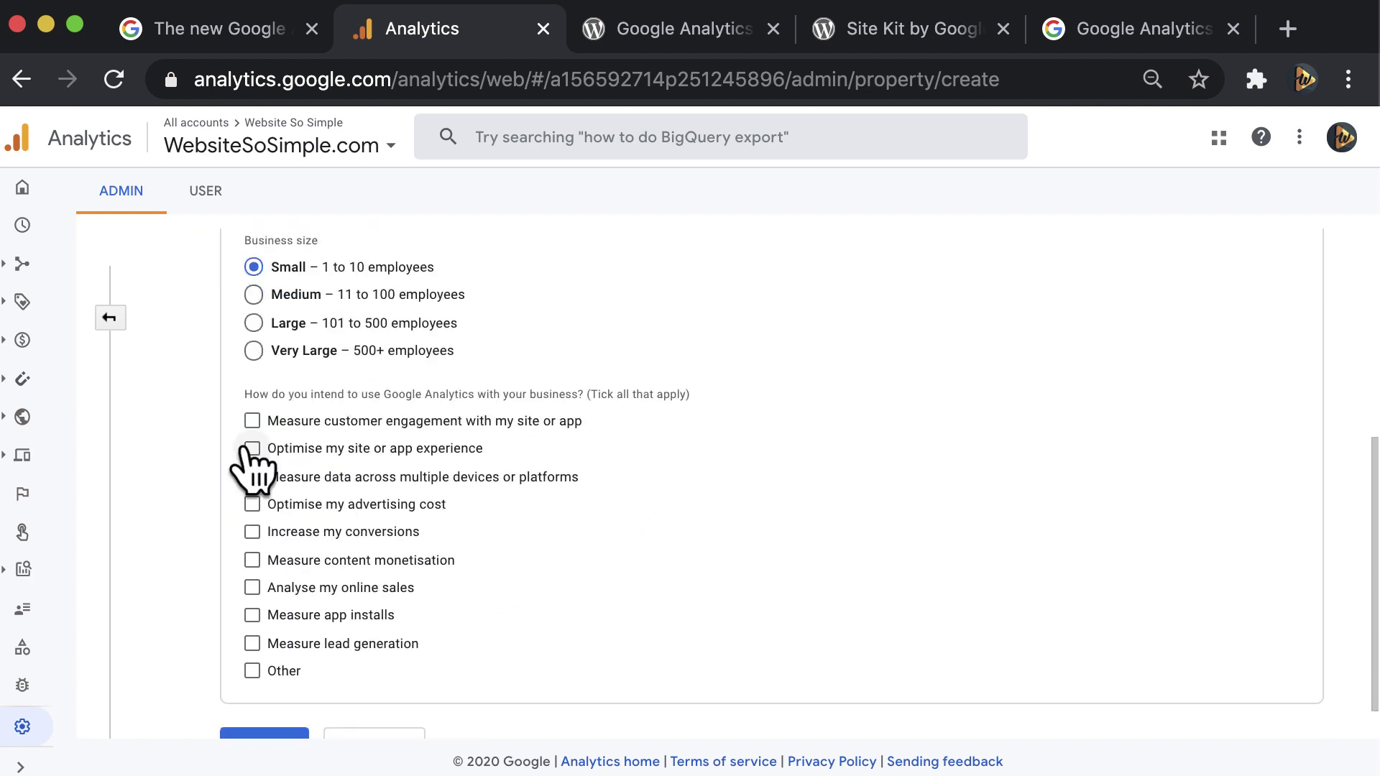
click(268, 447)
scroll(622, 564, down, 1)
click(264, 699)
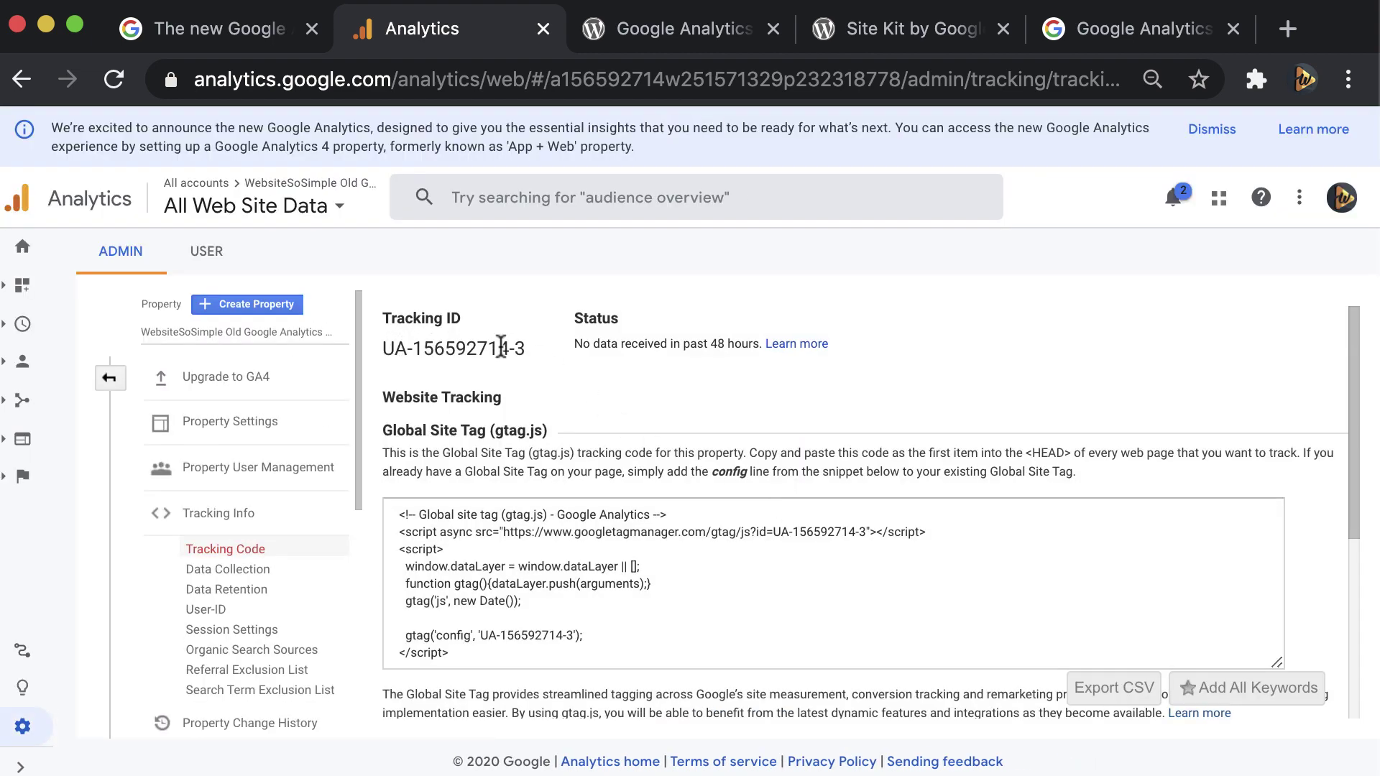
Select the new property's UA tracking ID on the Tracking Code page.
drag(518, 348, 382, 349)
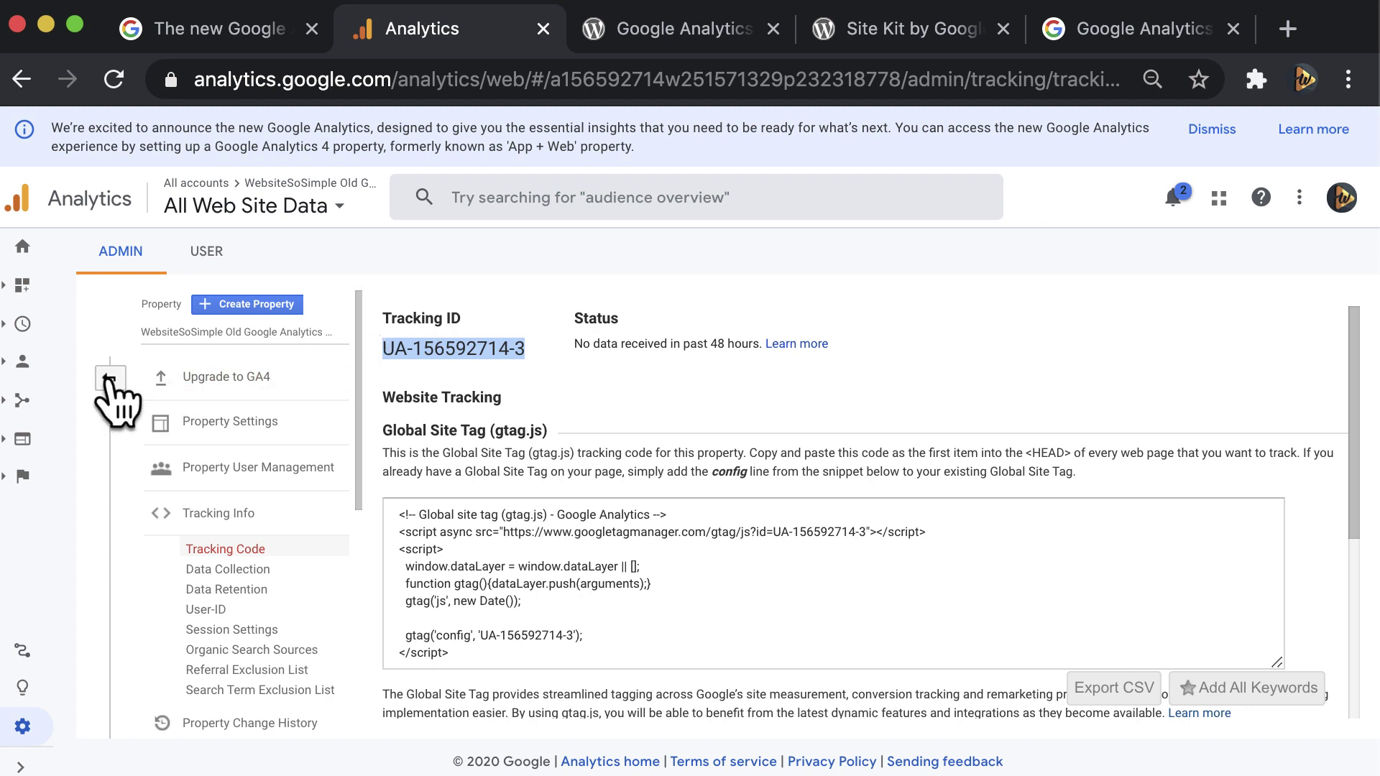
Return to the property's admin overview and switch to the MonsterInsights plugin page.
click(109, 378)
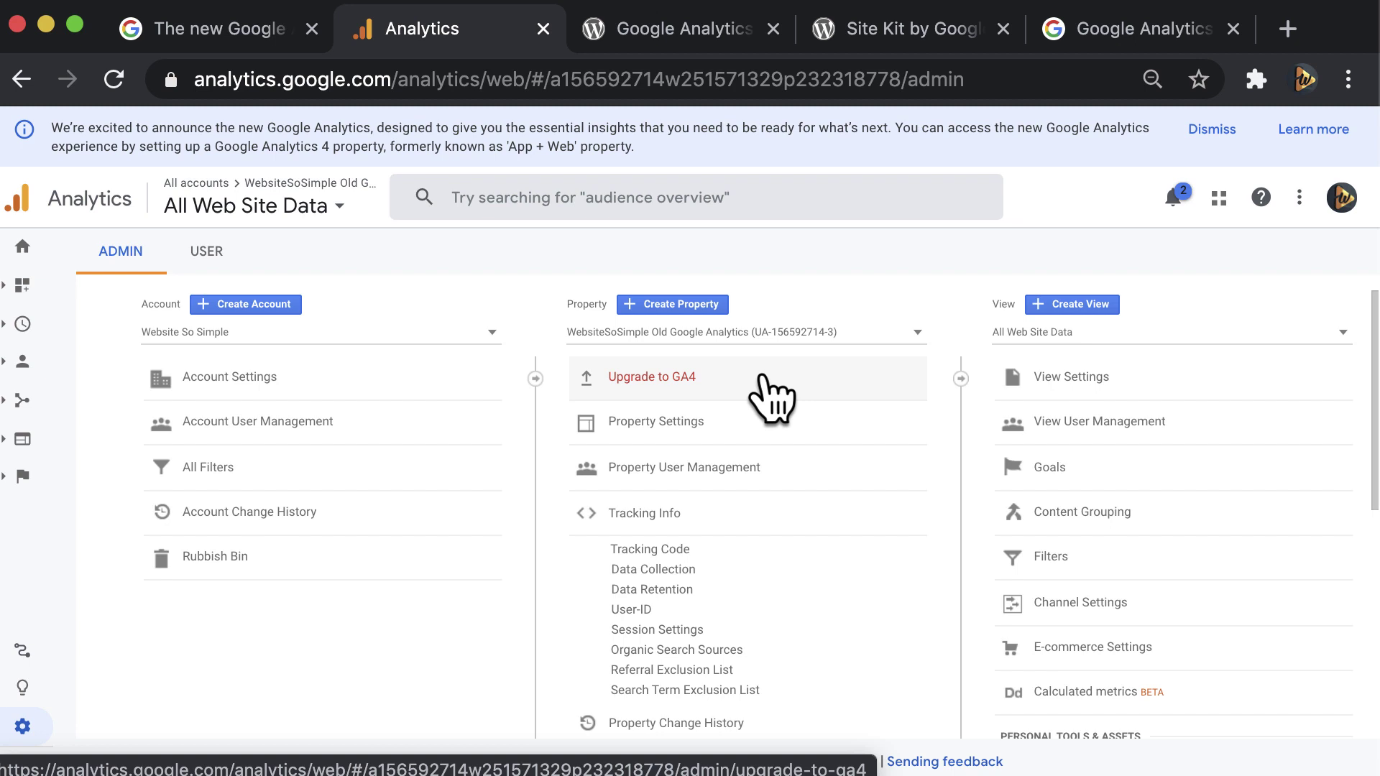
click(693, 44)
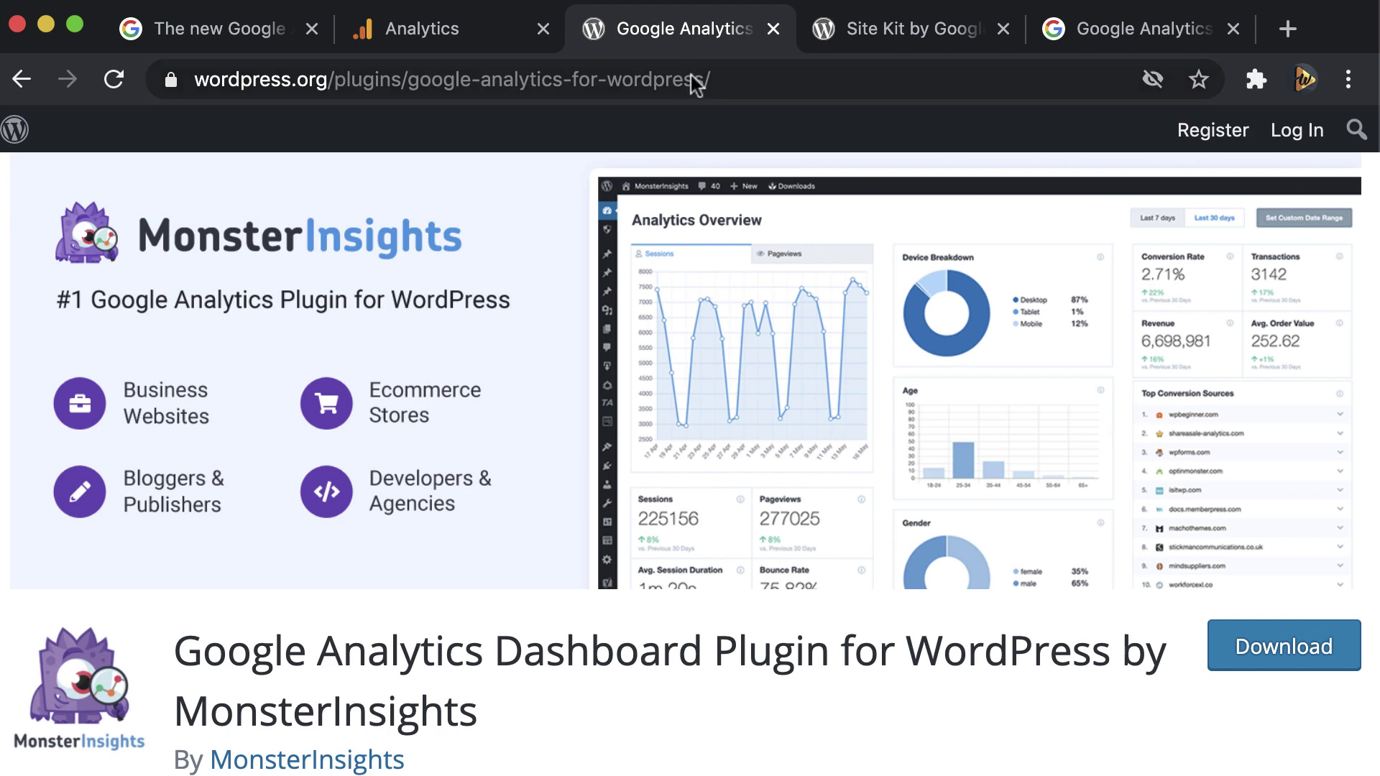
Glance at the Site Kit by Google plugin page, then go back to the Google Analytics admin.
click(857, 40)
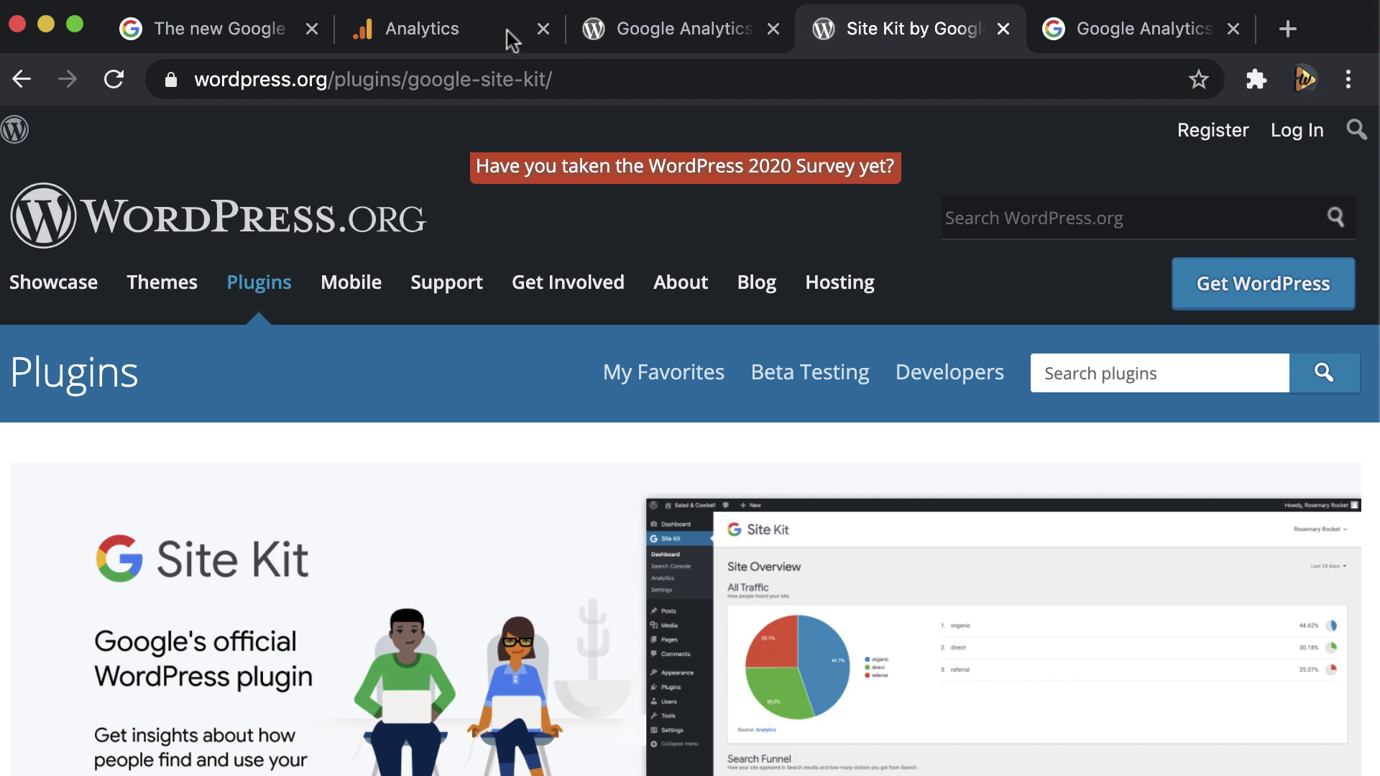
click(476, 28)
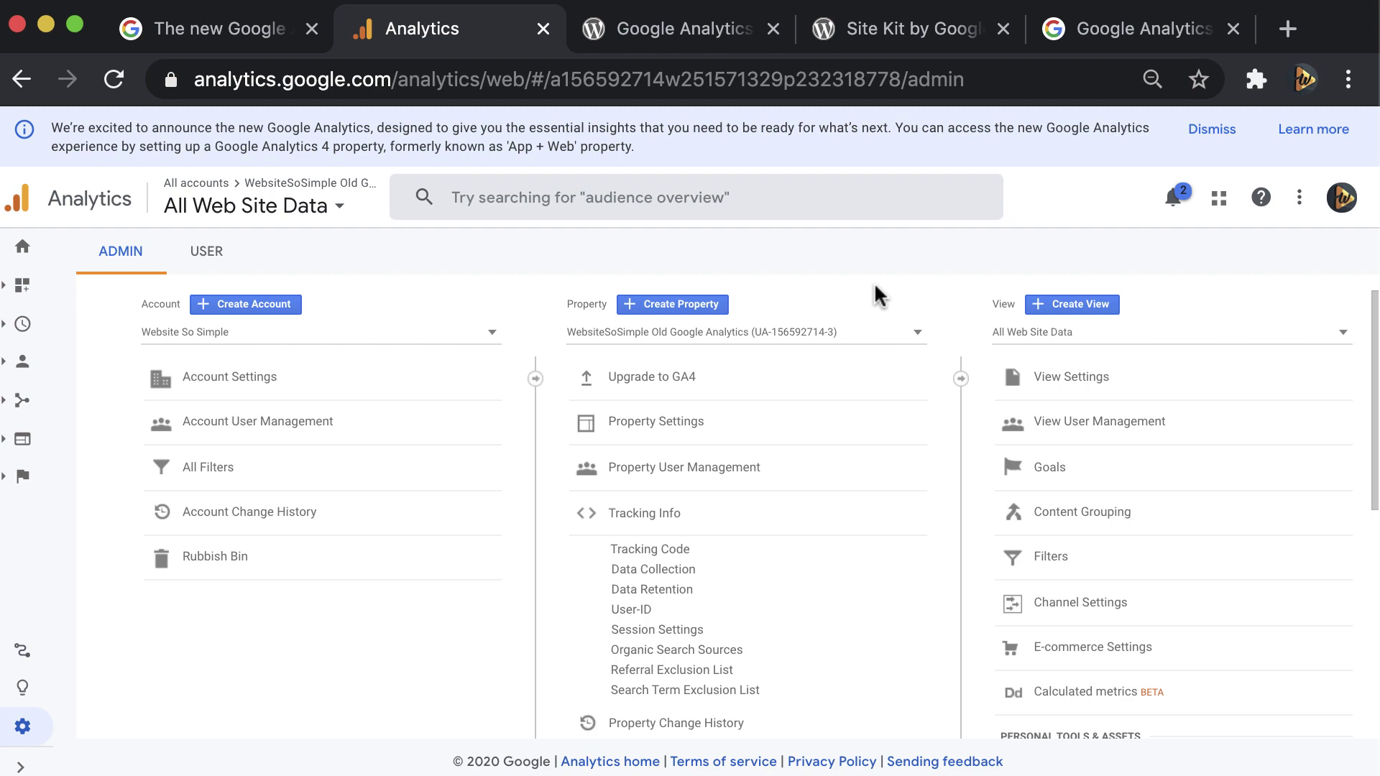
click(732, 39)
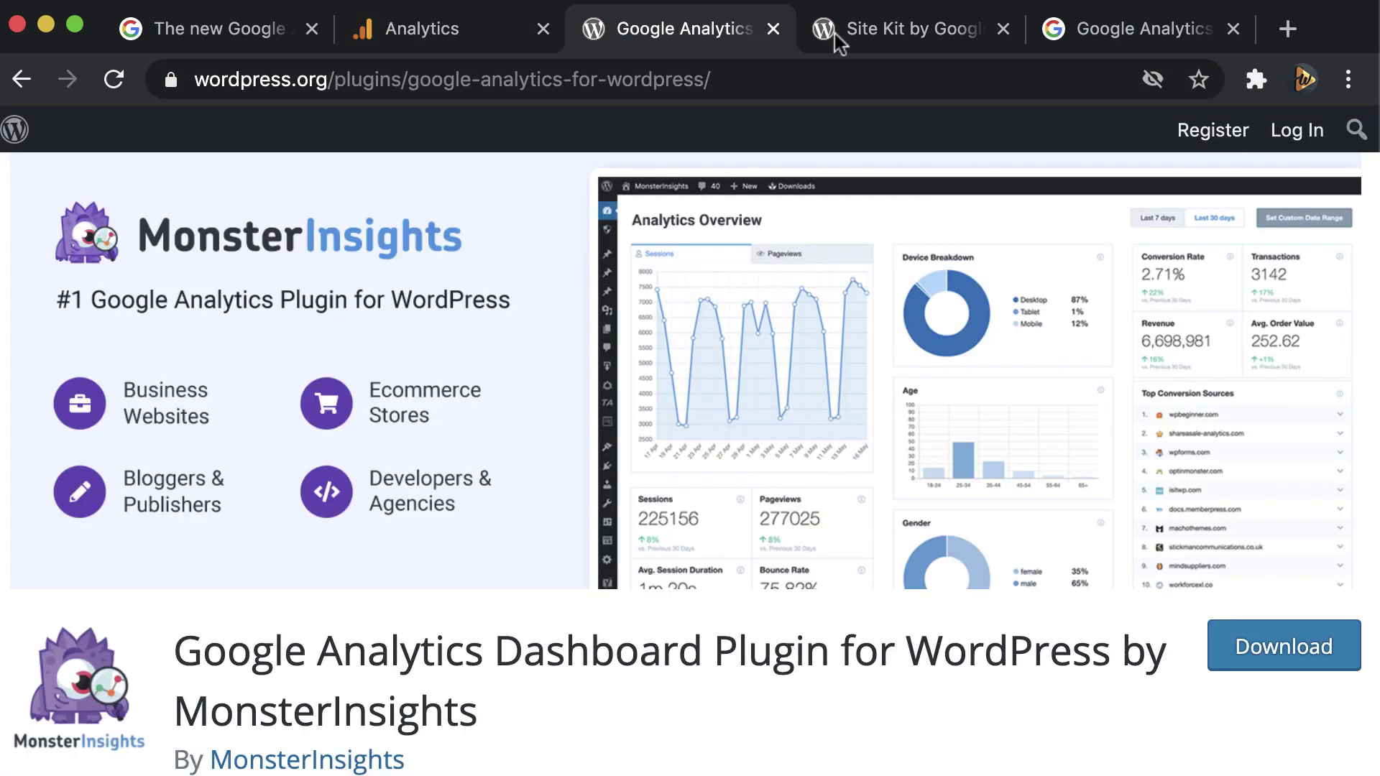
click(835, 35)
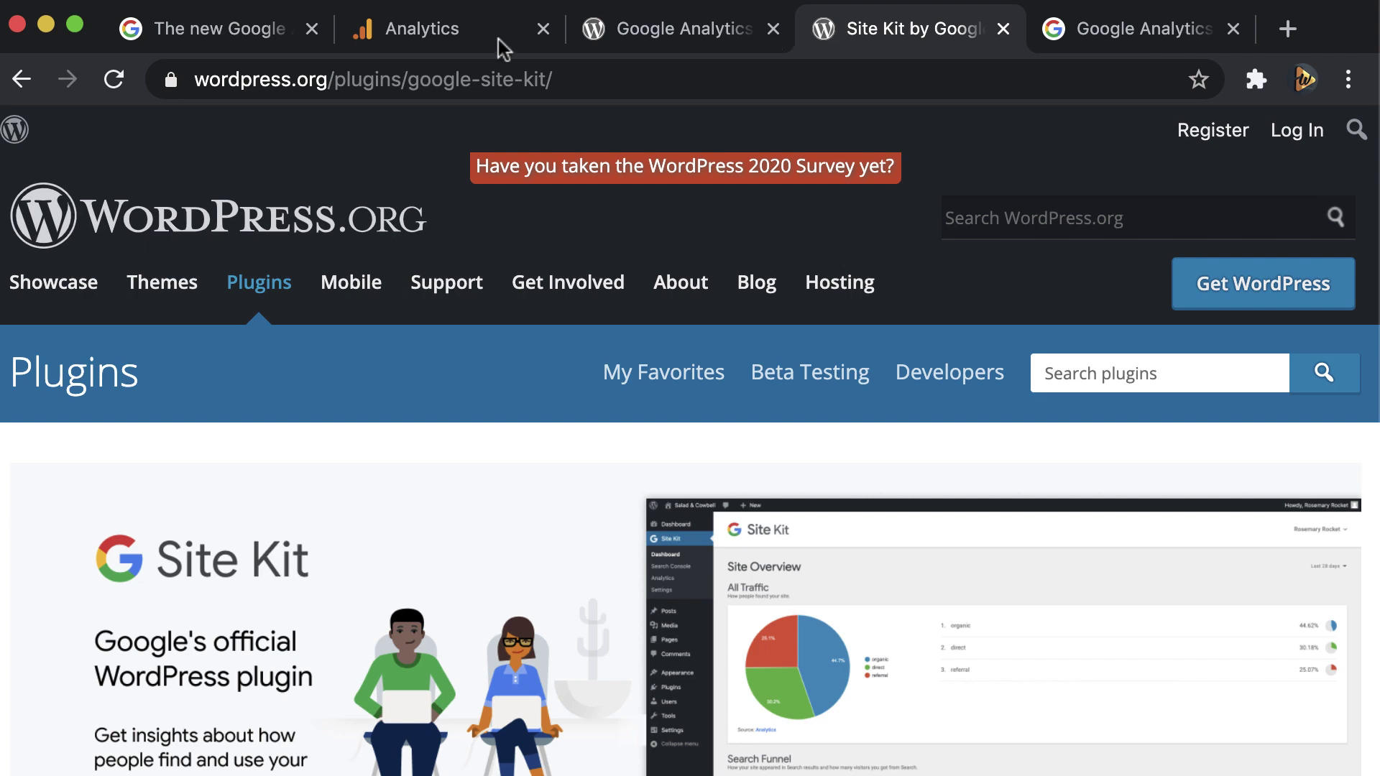
click(449, 37)
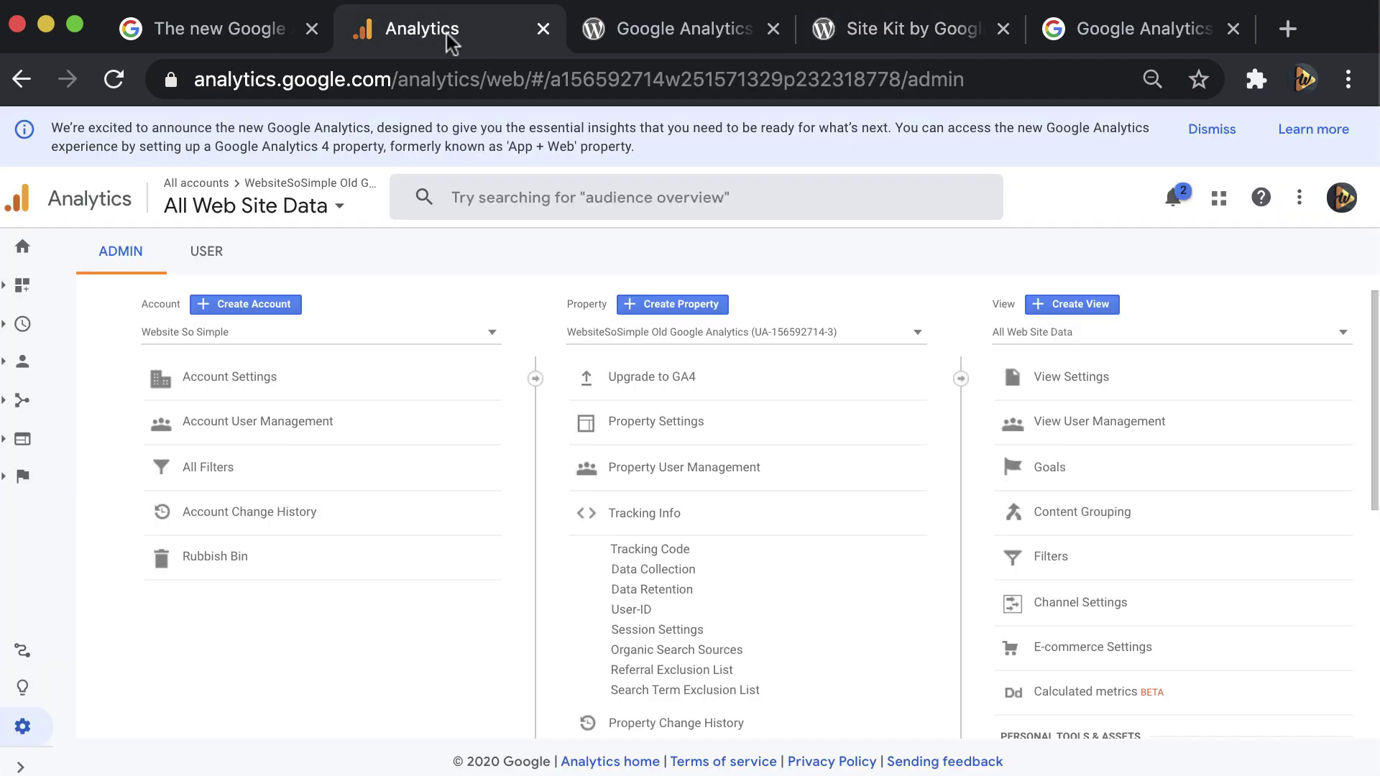